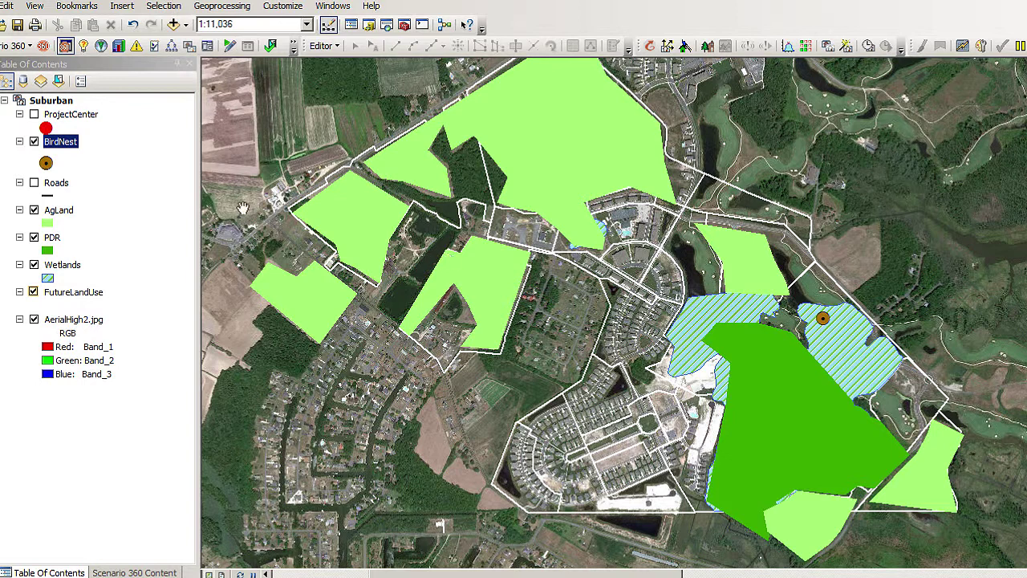
- Hide the BirdNest, AgLand, PDR and Wetlands layers on the Suburban map and select the FutureLandUse layer
{"action": "left_click", "coordinate": [34, 114]}
{"action": "left_click", "coordinate": [34, 142]}
{"action": "left_click", "coordinate": [35, 115]}
{"action": "left_click", "coordinate": [33, 210]}
{"action": "left_click", "coordinate": [33, 237]}
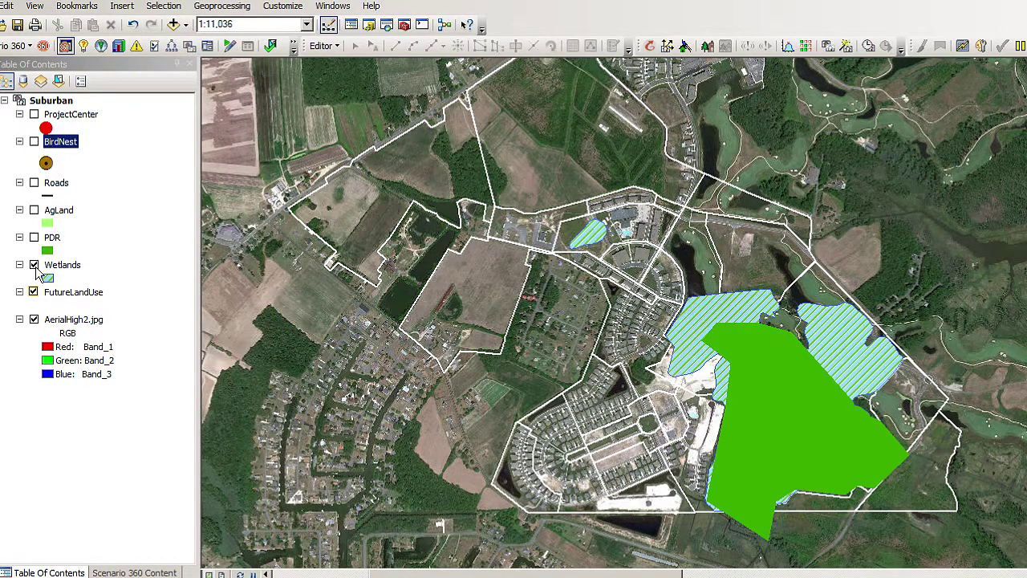
{"action": "left_click", "coordinate": [35, 265]}
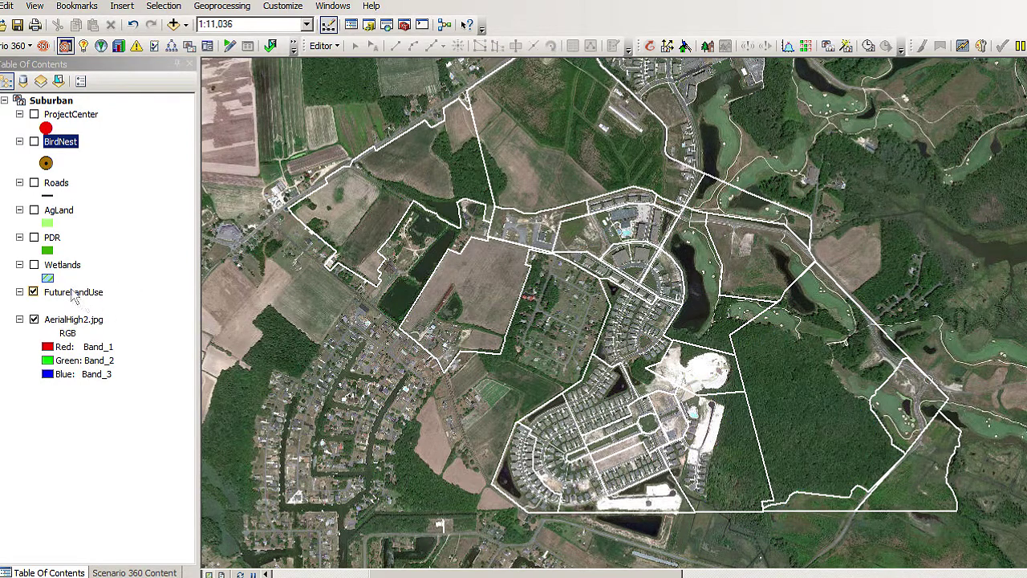
{"action": "left_click", "coordinate": [76, 293]}
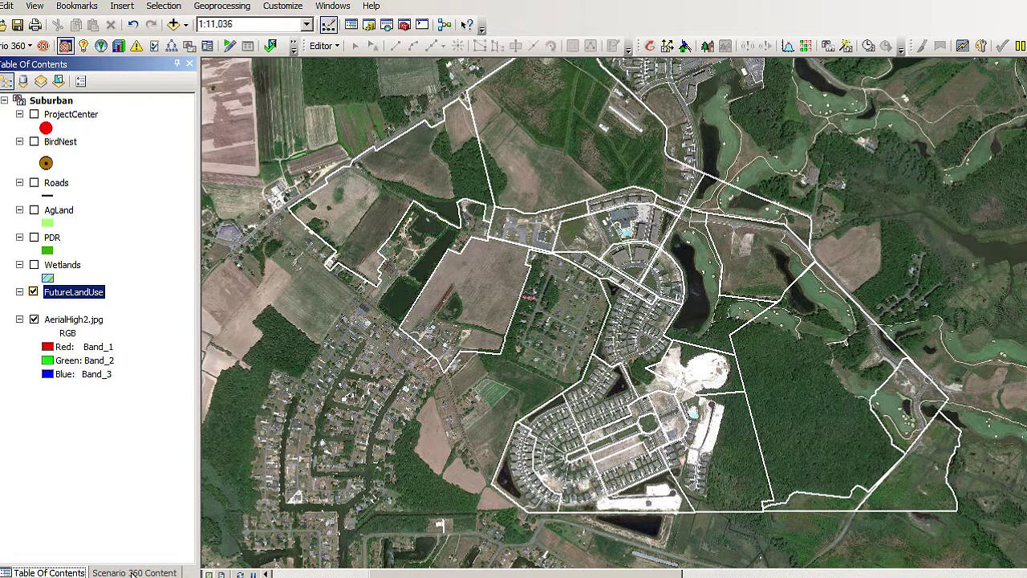
- Review the FutureLandUse layer's properties in the Scenario 360 setup data without changes, and look over the analysis tools
{"action": "left_click", "coordinate": [126, 571]}
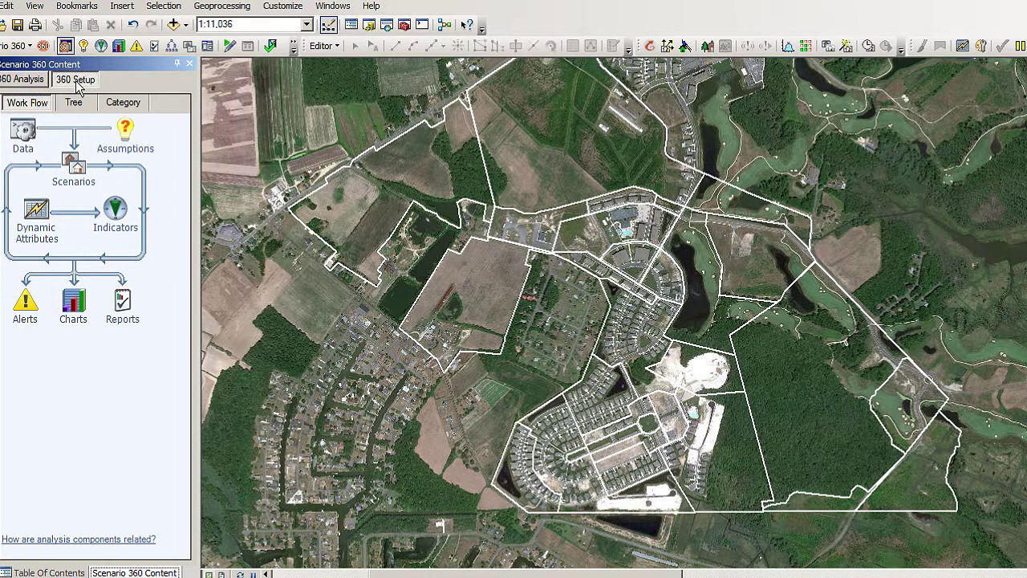
{"action": "left_click", "coordinate": [26, 151]}
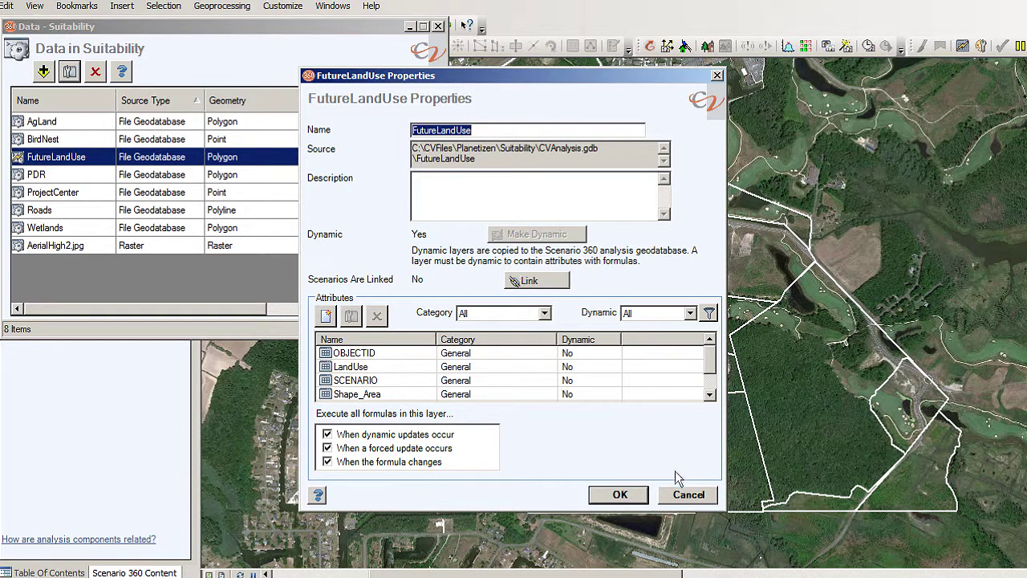
{"action": "left_click", "coordinate": [689, 492]}
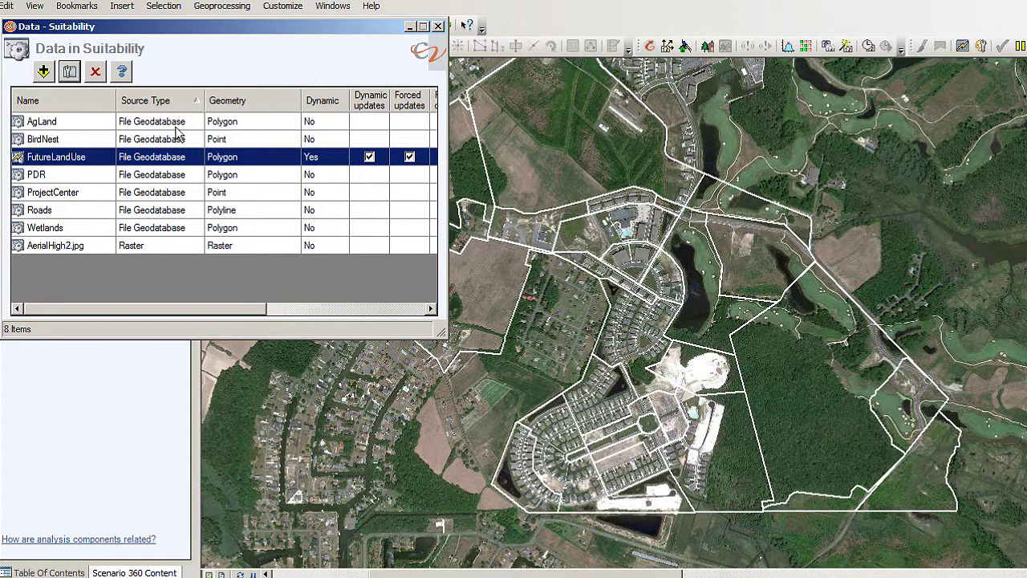
{"action": "left_click", "coordinate": [439, 28]}
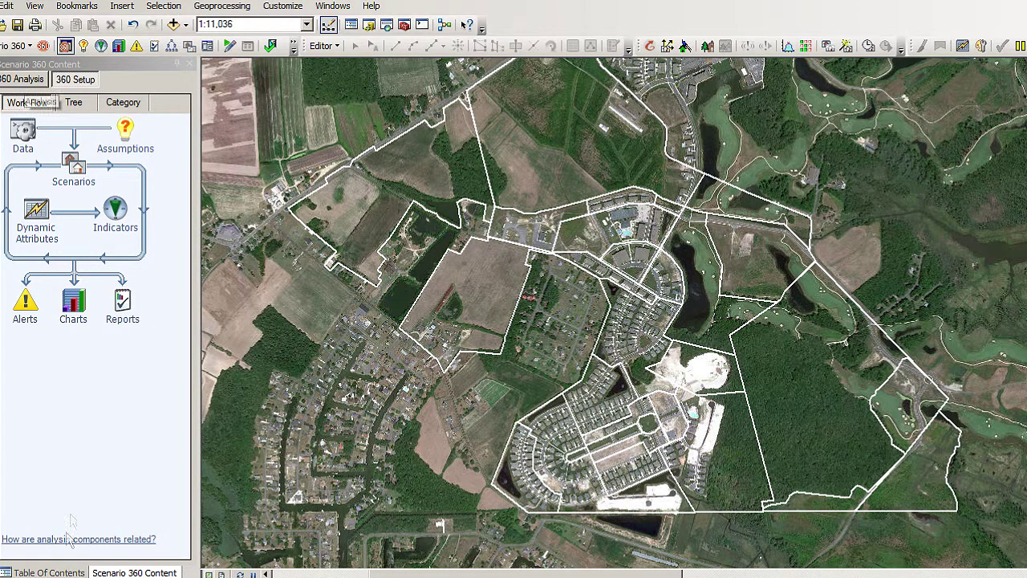
{"action": "left_click", "coordinate": [30, 80]}
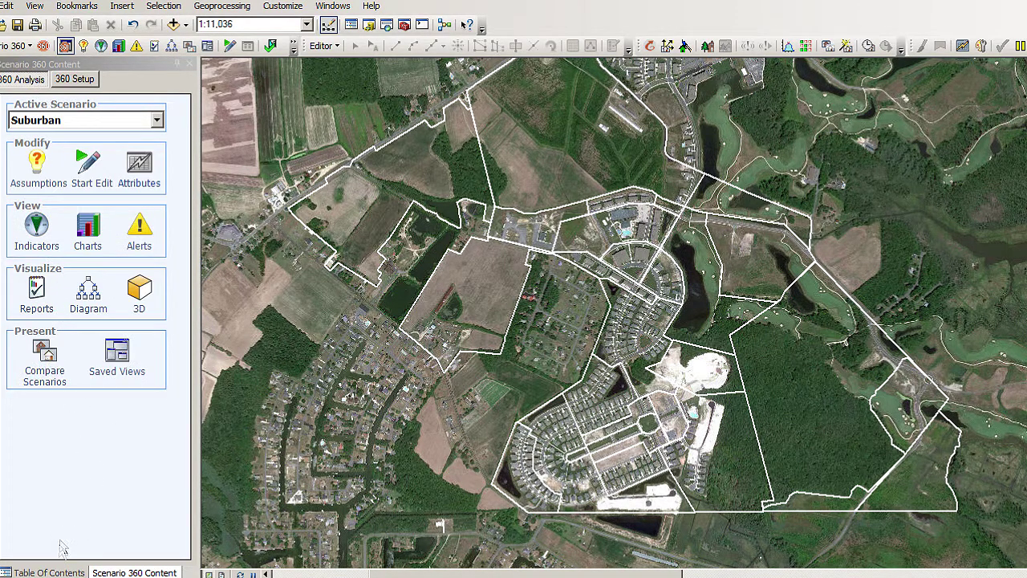
{"action": "left_click", "coordinate": [50, 573]}
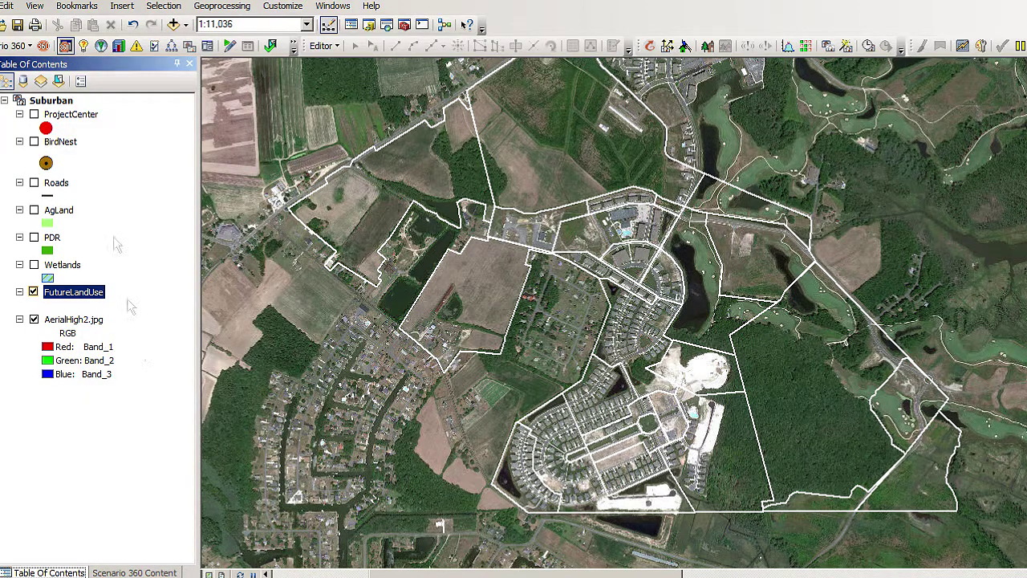
- Set up a measure named Suitability for the FutureLandUse layer in the Suitability Wizard and start naming its first consideration factor
{"action": "left_click", "coordinate": [2, 48]}
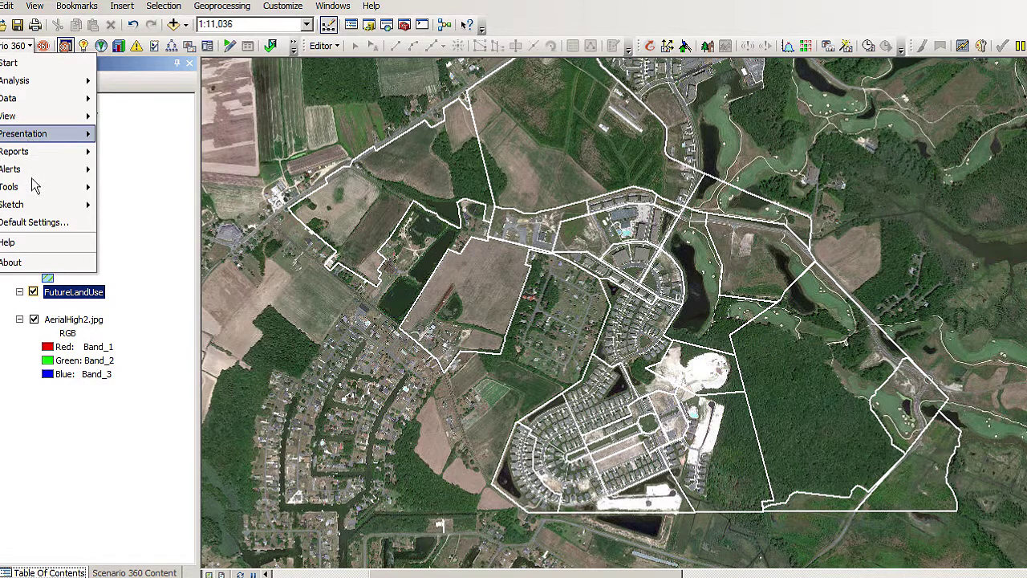
{"action": "mouse_move", "coordinate": [32, 187]}
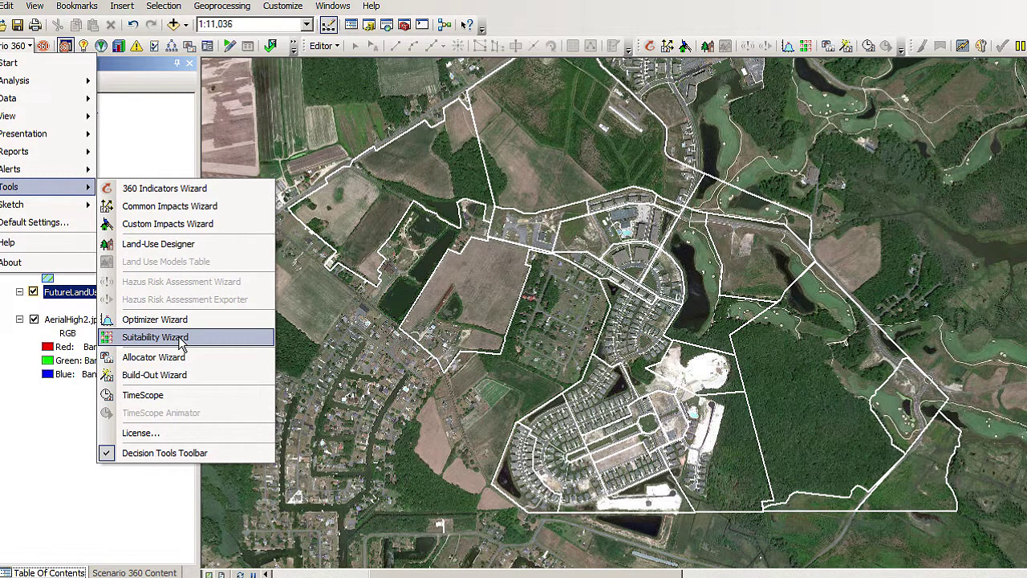
{"action": "left_click", "coordinate": [155, 338]}
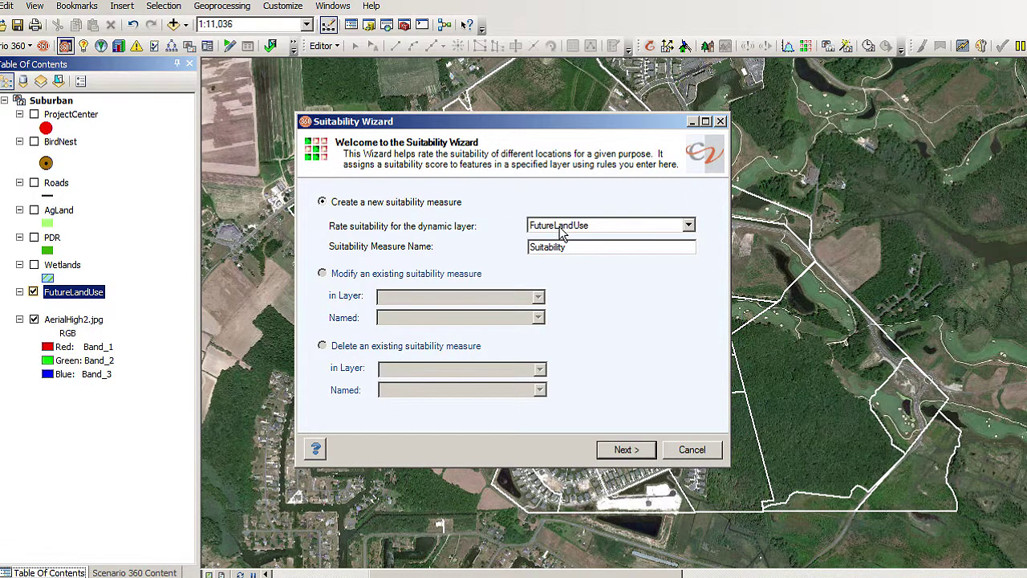
{"action": "left_click", "coordinate": [689, 225]}
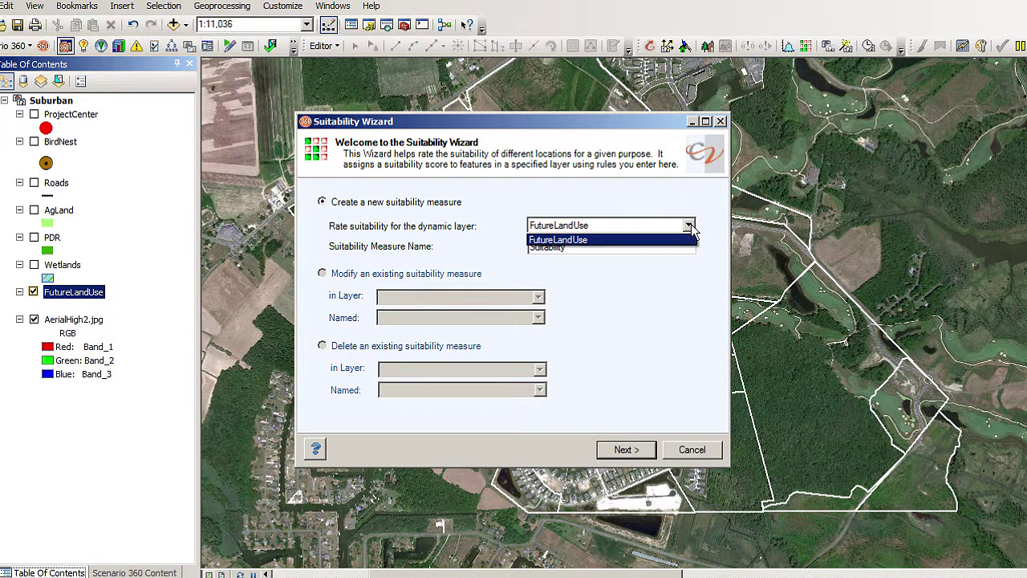
{"action": "left_click", "coordinate": [686, 238]}
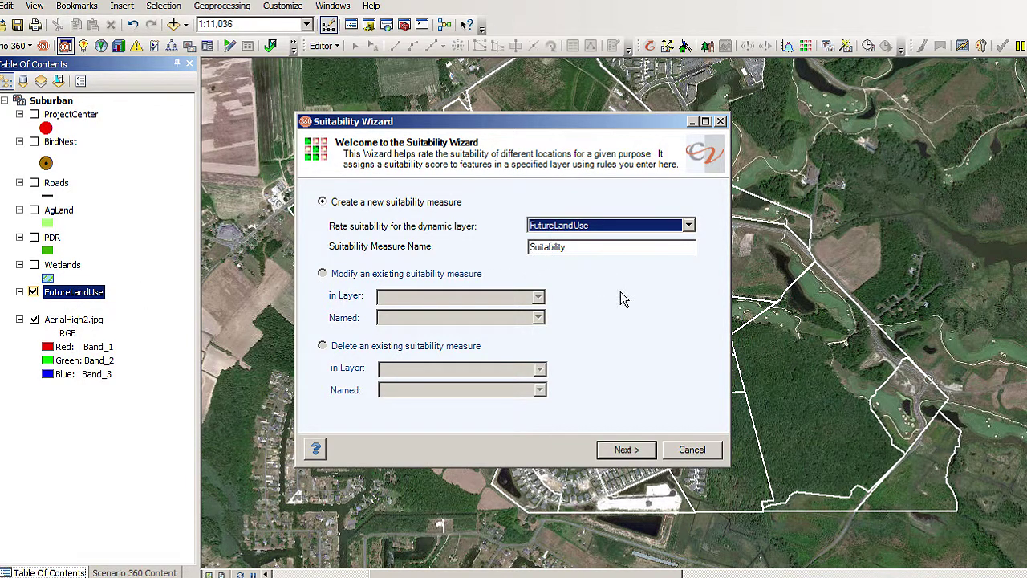
{"action": "left_click", "coordinate": [623, 449]}
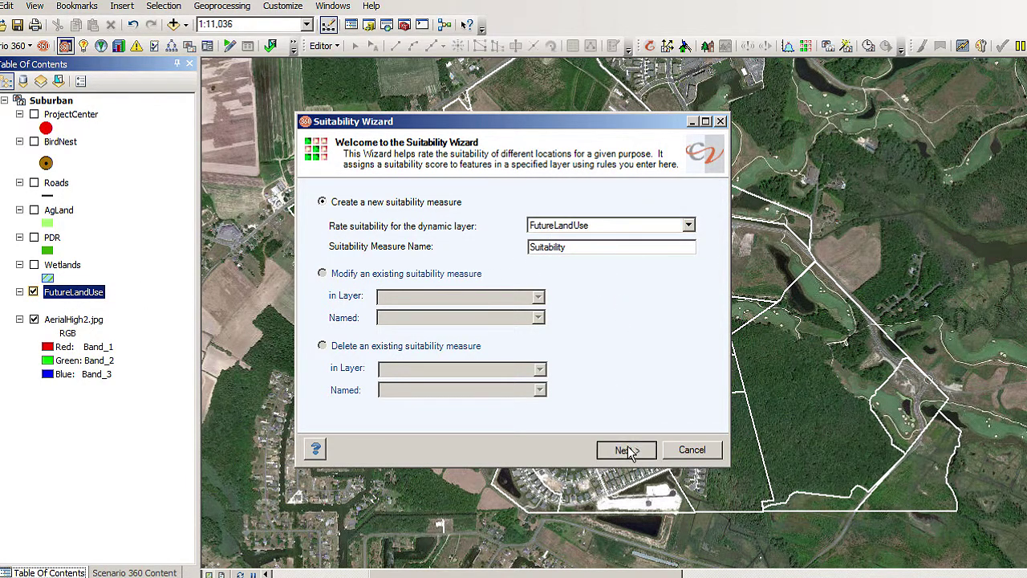
{"action": "left_click", "coordinate": [335, 224]}
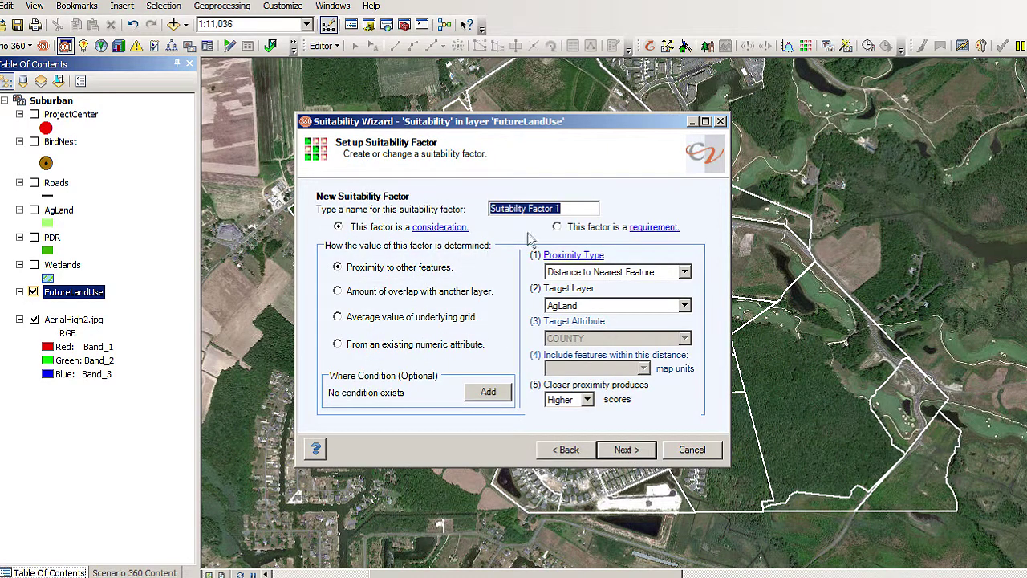
{"action": "type", "text": "Ce"}
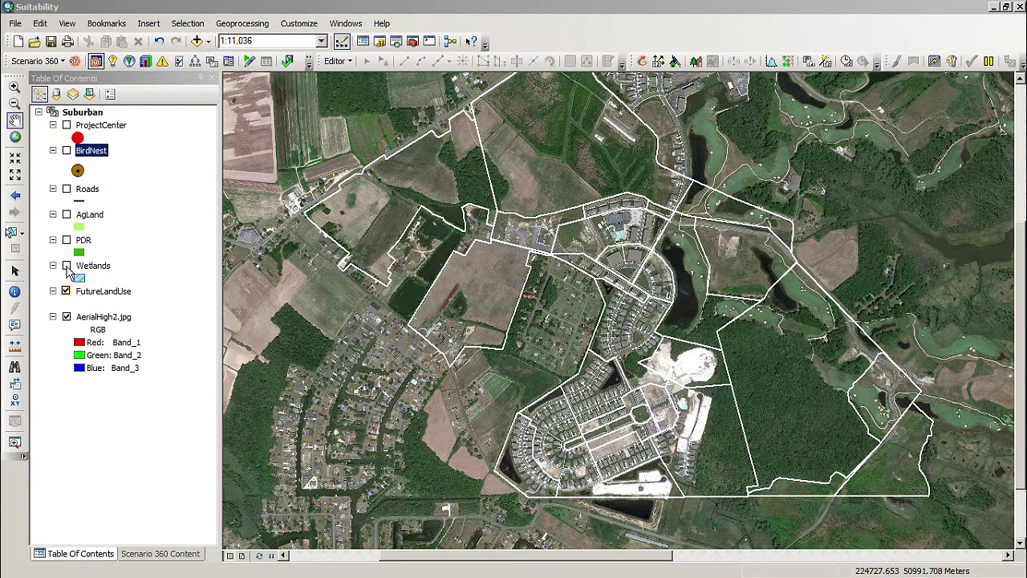
- Display the Wetlands, PDR, AgLand, BirdNest and ProjectCenter layers to examine where they lie on the map
{"action": "left_click", "coordinate": [67, 266]}
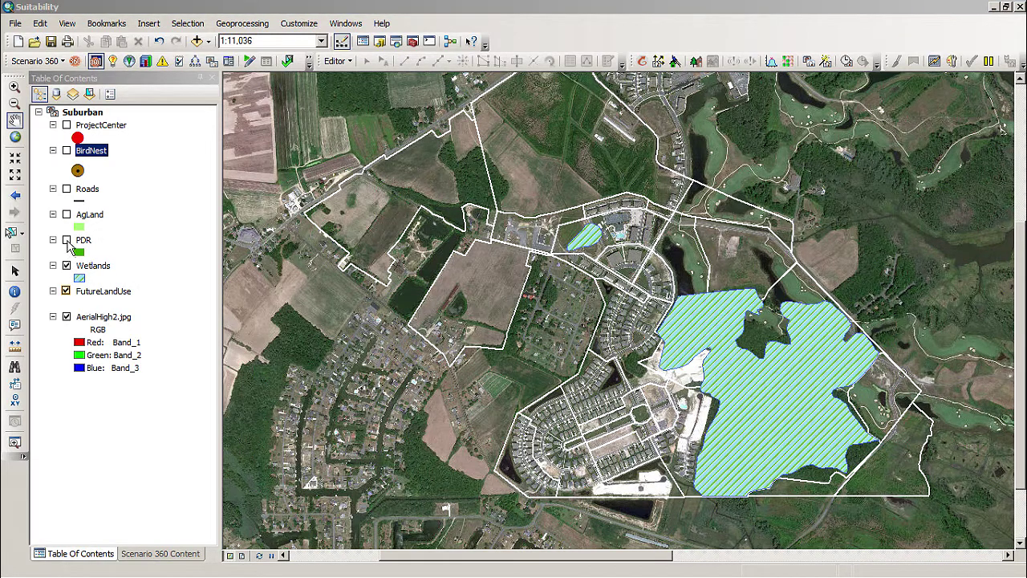
{"action": "left_click", "coordinate": [67, 240]}
{"action": "left_click", "coordinate": [67, 215]}
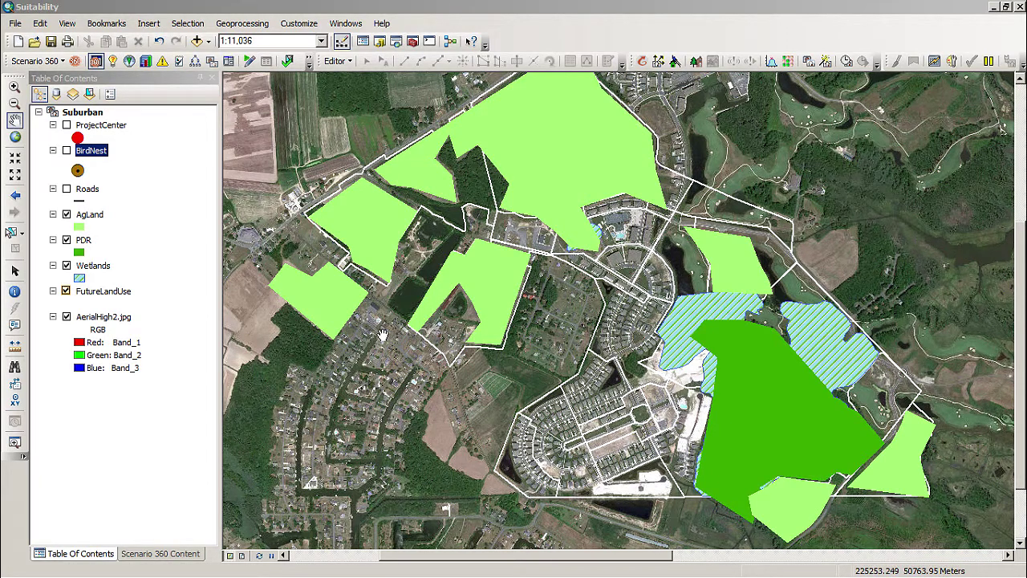
{"action": "left_click", "coordinate": [66, 151]}
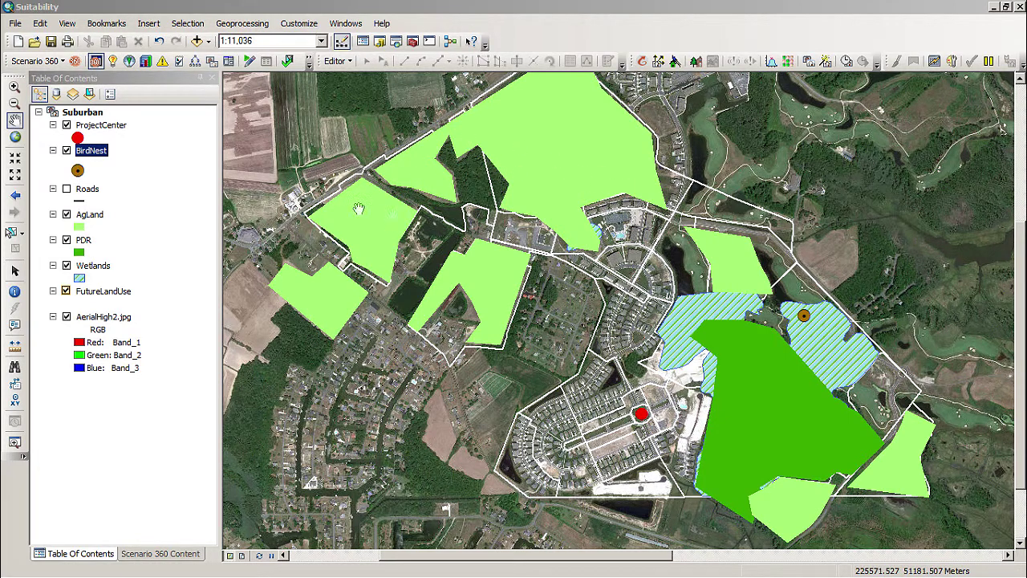
- Hide the BirdNest, ProjectCenter, AgLand, PDR and Wetlands layers and select the FutureLandUse layer
{"action": "left_click", "coordinate": [67, 151]}
{"action": "left_click", "coordinate": [67, 125]}
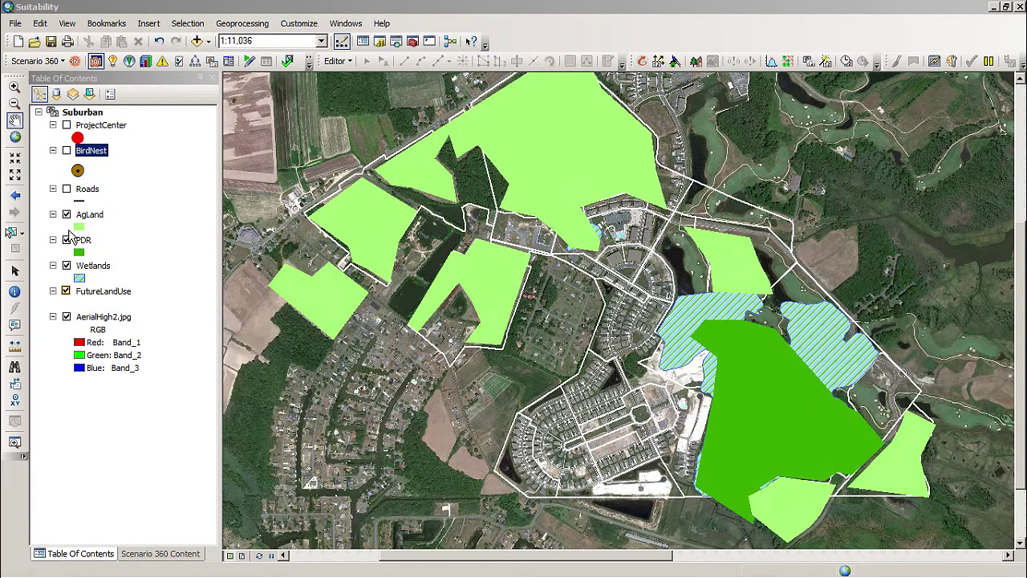
{"action": "left_click", "coordinate": [67, 214]}
{"action": "left_click", "coordinate": [67, 240]}
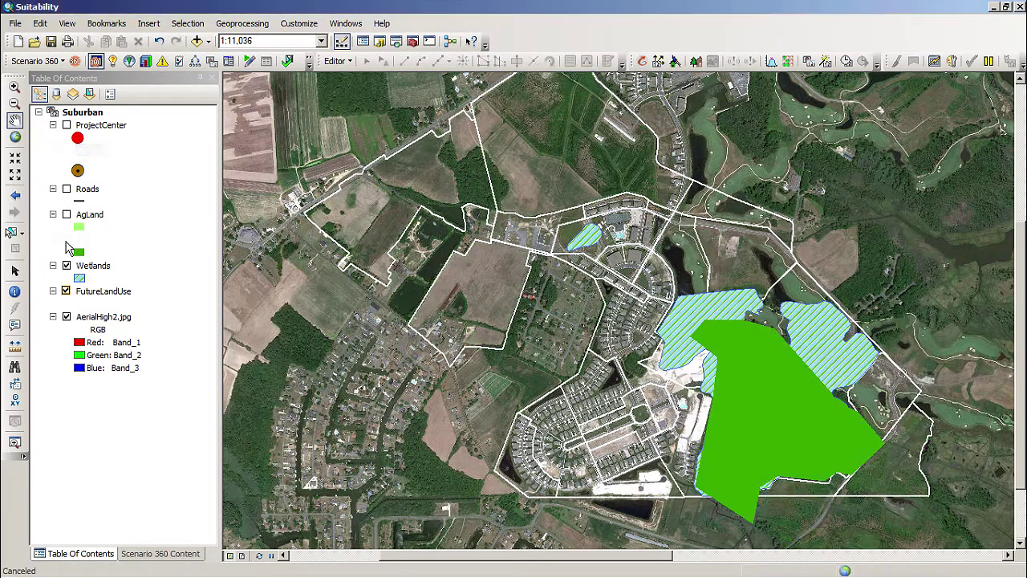
{"action": "left_click", "coordinate": [67, 268]}
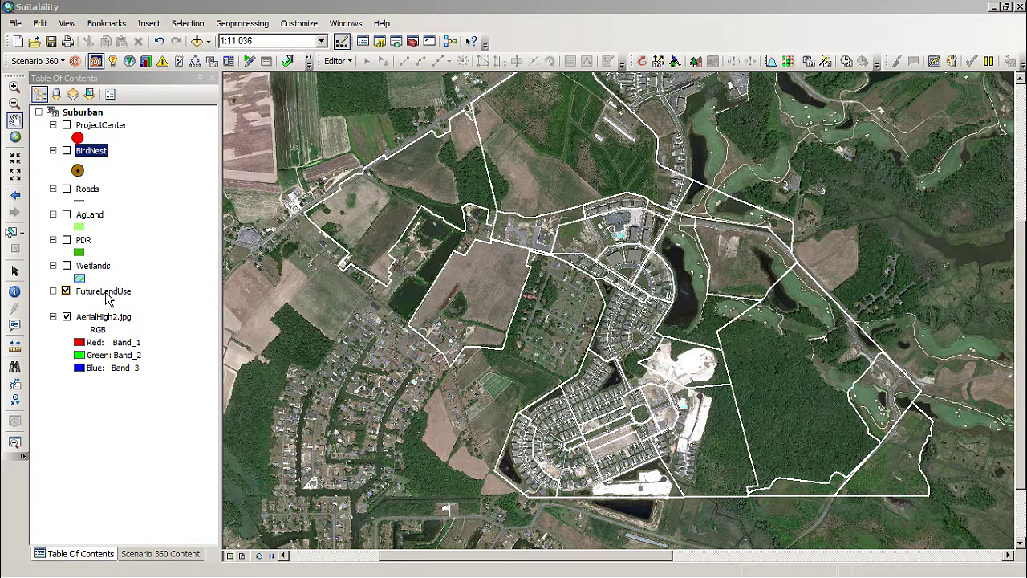
{"action": "left_click", "coordinate": [105, 293]}
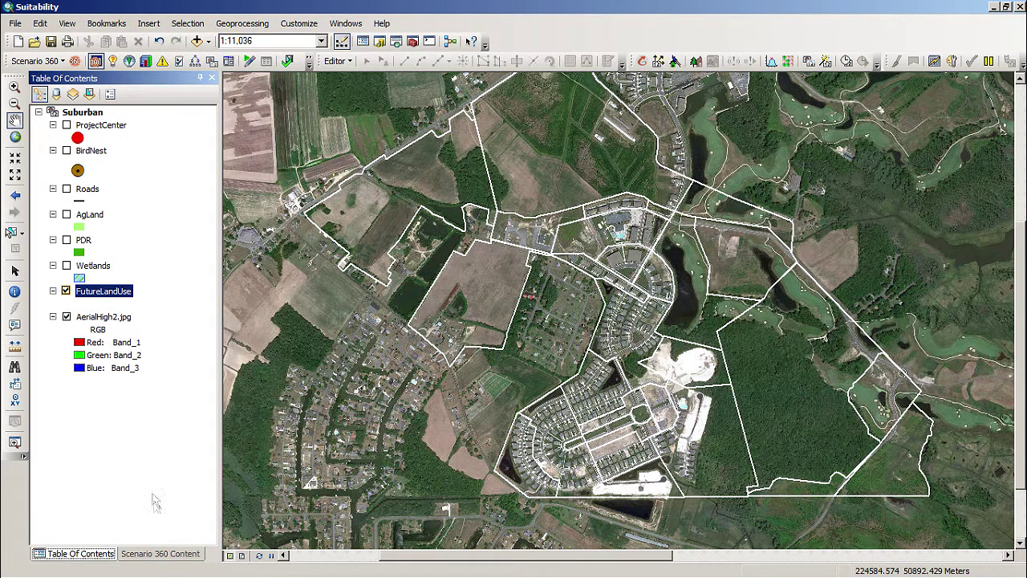
- Check FutureLandUse's dynamic setting and attributes in the Scenario 360 data list, and view the analysis tools before returning to the layer list
{"action": "left_click", "coordinate": [159, 553]}
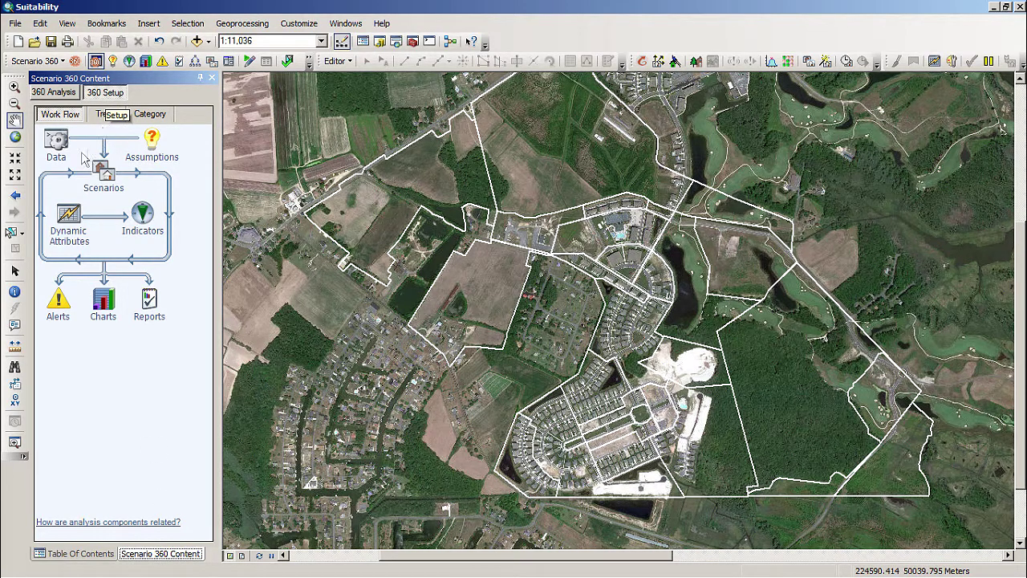
{"action": "left_click", "coordinate": [56, 161]}
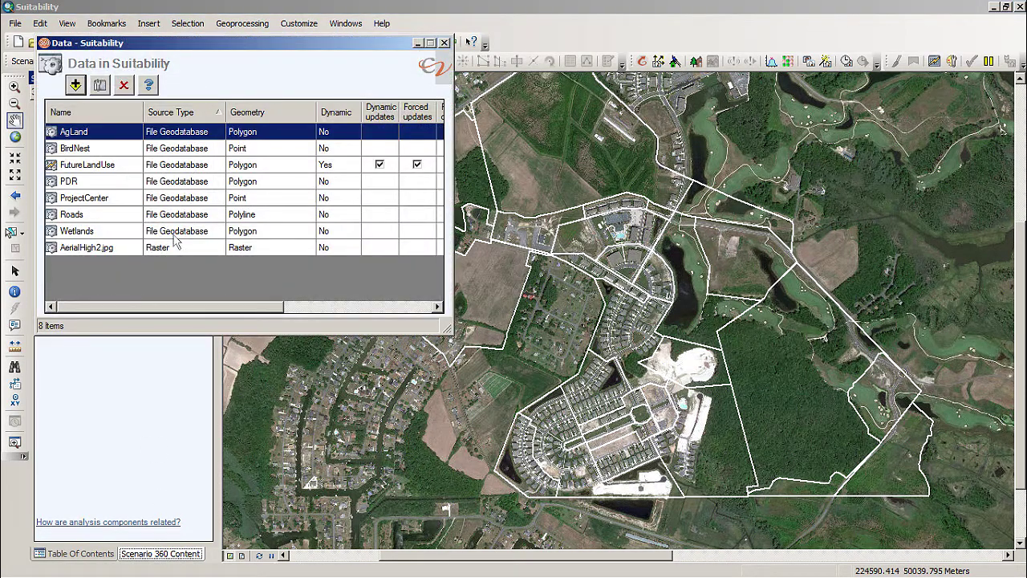
{"action": "left_click", "coordinate": [85, 167]}
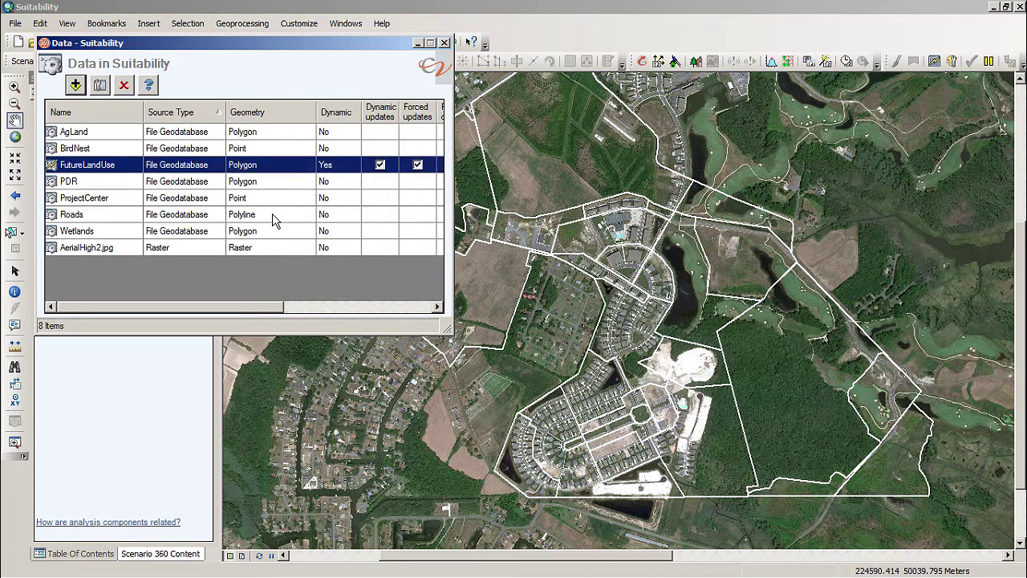
{"action": "left_click", "coordinate": [100, 85]}
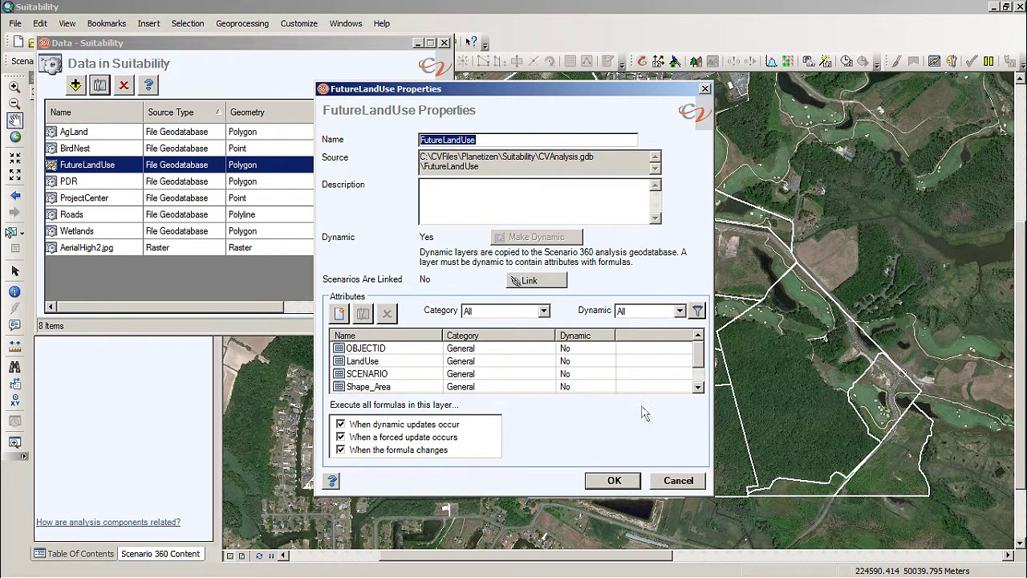
{"action": "left_click", "coordinate": [678, 481]}
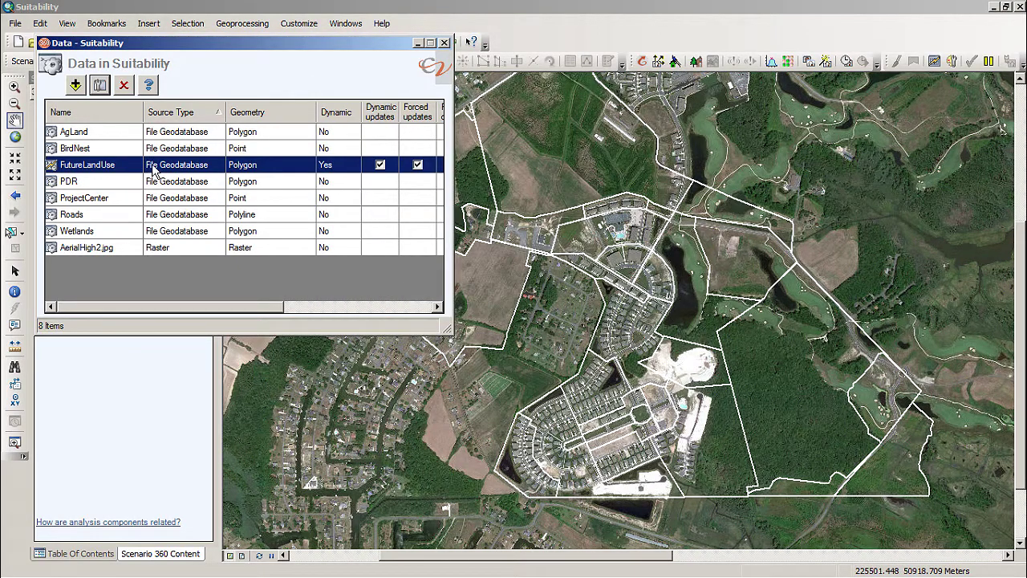
{"action": "left_click", "coordinate": [443, 44]}
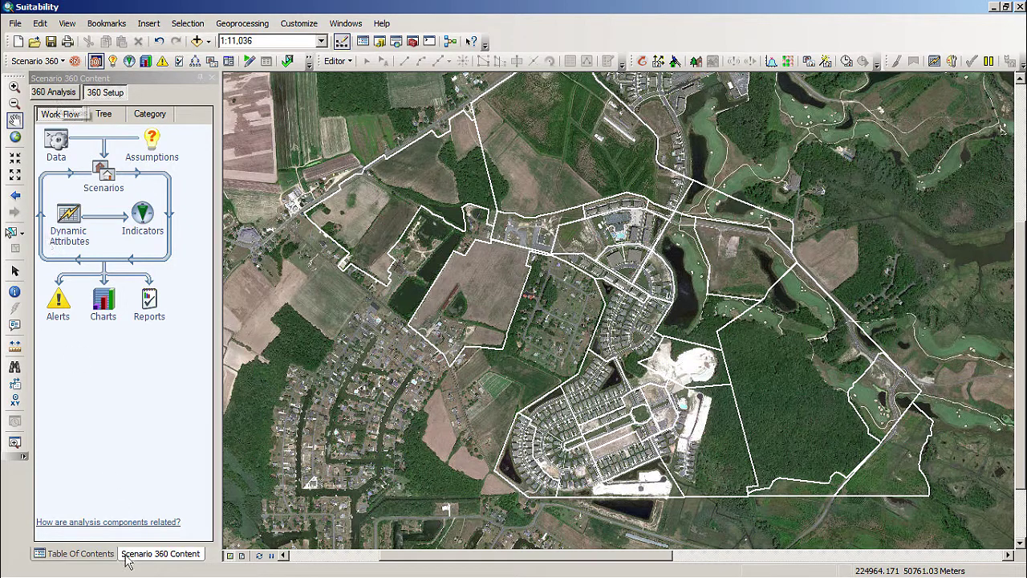
{"action": "left_click", "coordinate": [66, 93]}
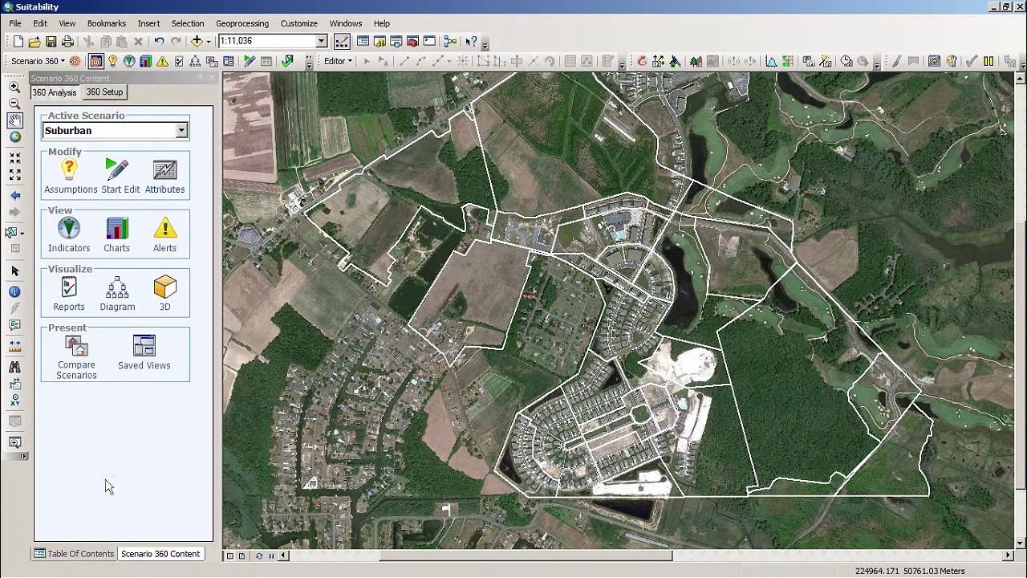
{"action": "left_click", "coordinate": [81, 553]}
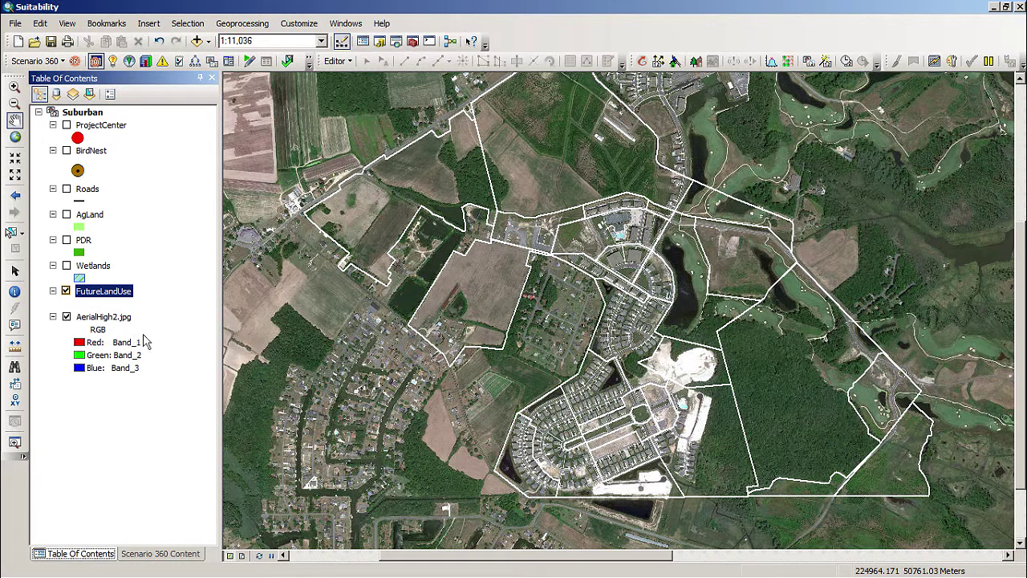
- Open the Suitability Wizard from the Scenario 360 decision tools
{"action": "left_click", "coordinate": [36, 64]}
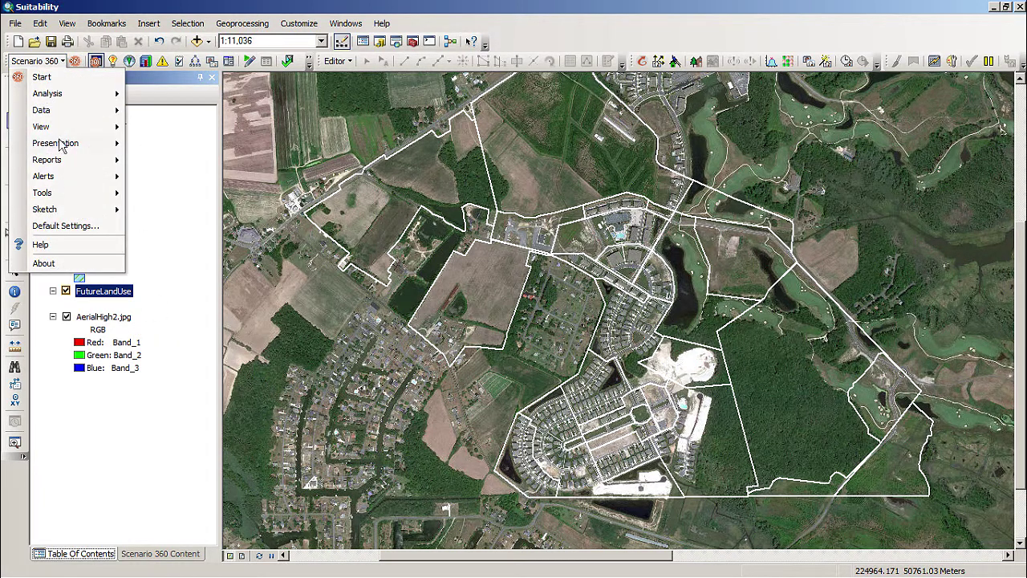
{"action": "mouse_move", "coordinate": [68, 197]}
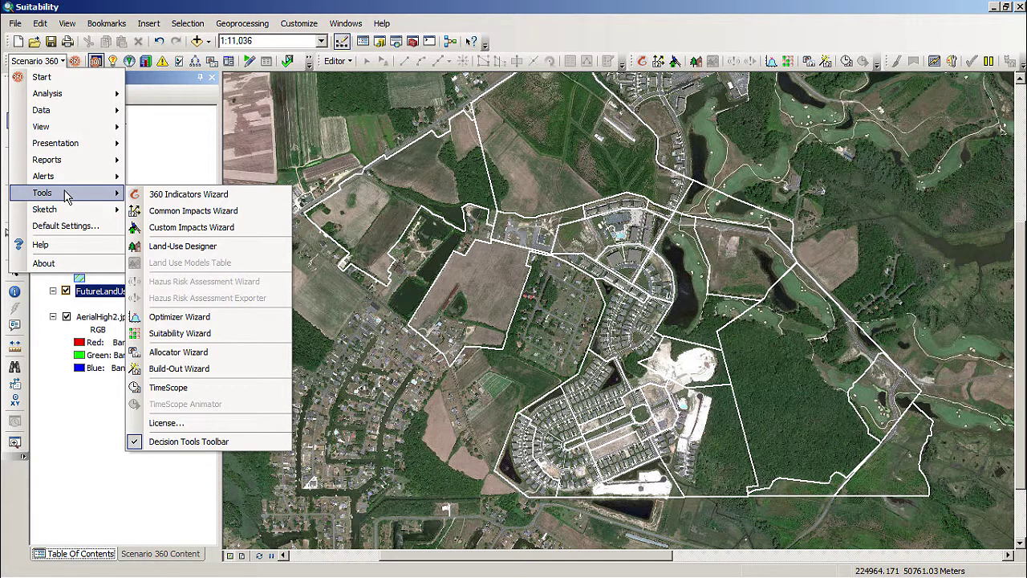
{"action": "left_click", "coordinate": [204, 340]}
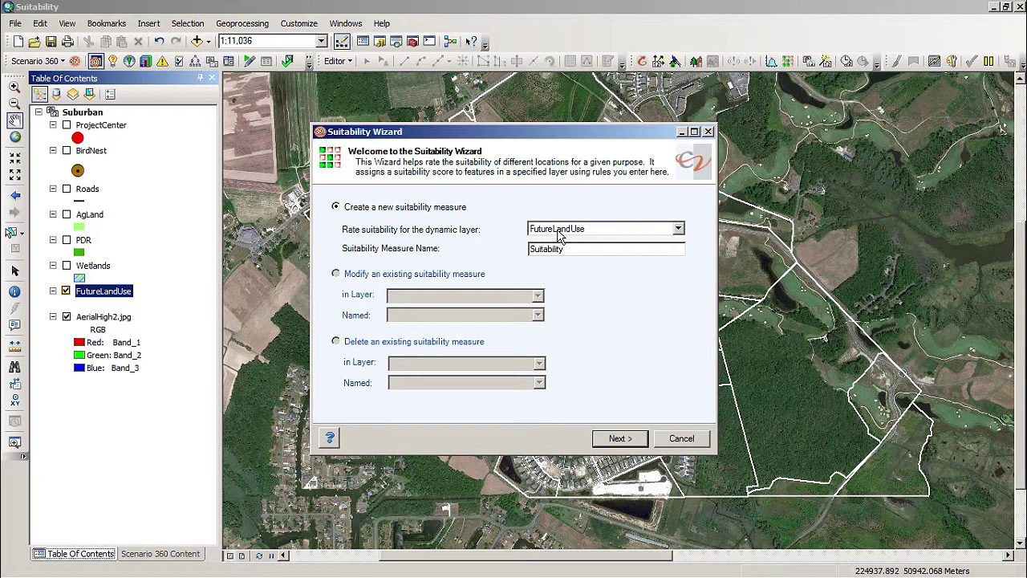
- Start a new suitability measure named Suitability for the dynamic FutureLandUse layer
{"action": "left_click", "coordinate": [678, 229]}
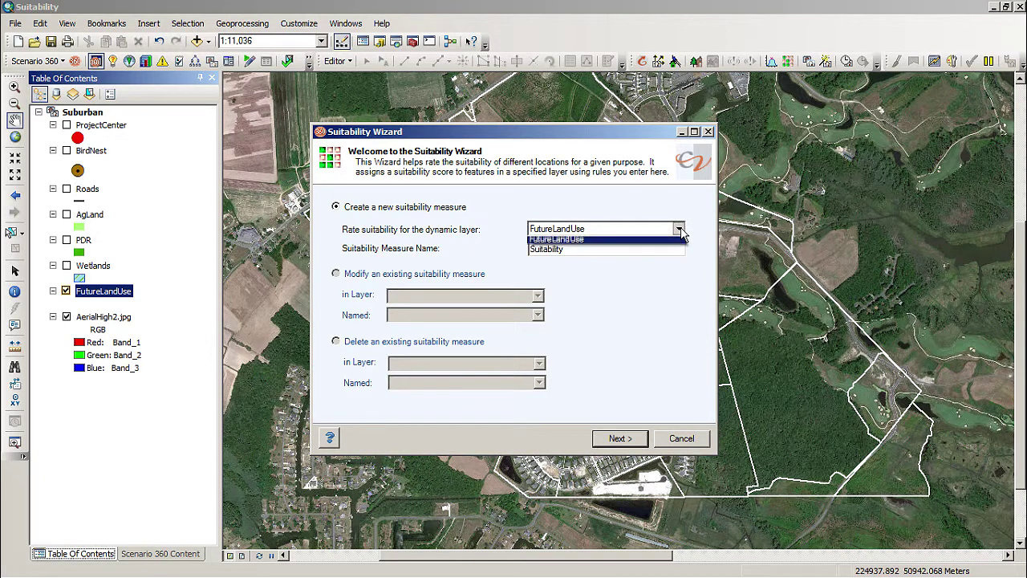
{"action": "left_click", "coordinate": [557, 240]}
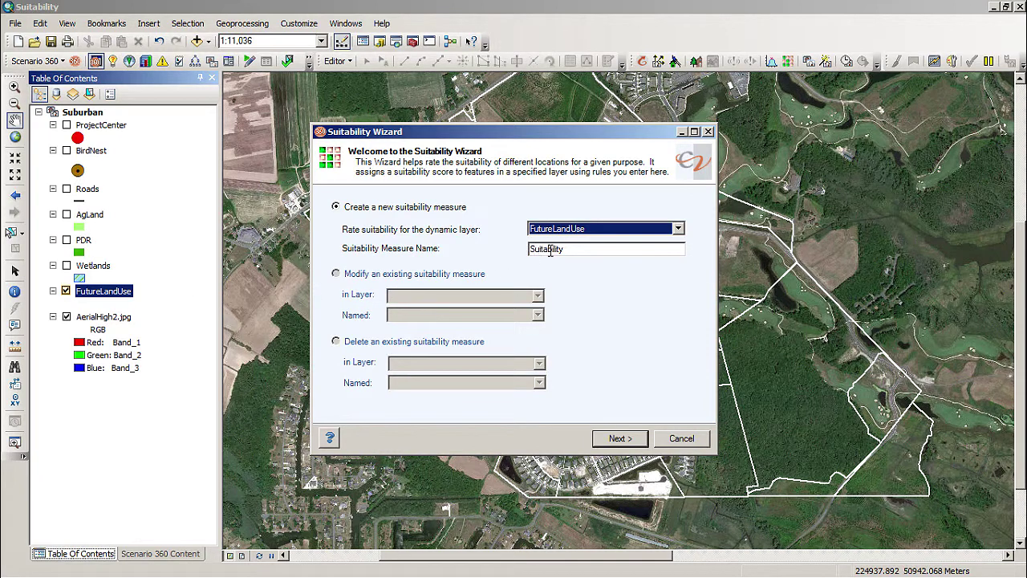
{"action": "left_click", "coordinate": [619, 438]}
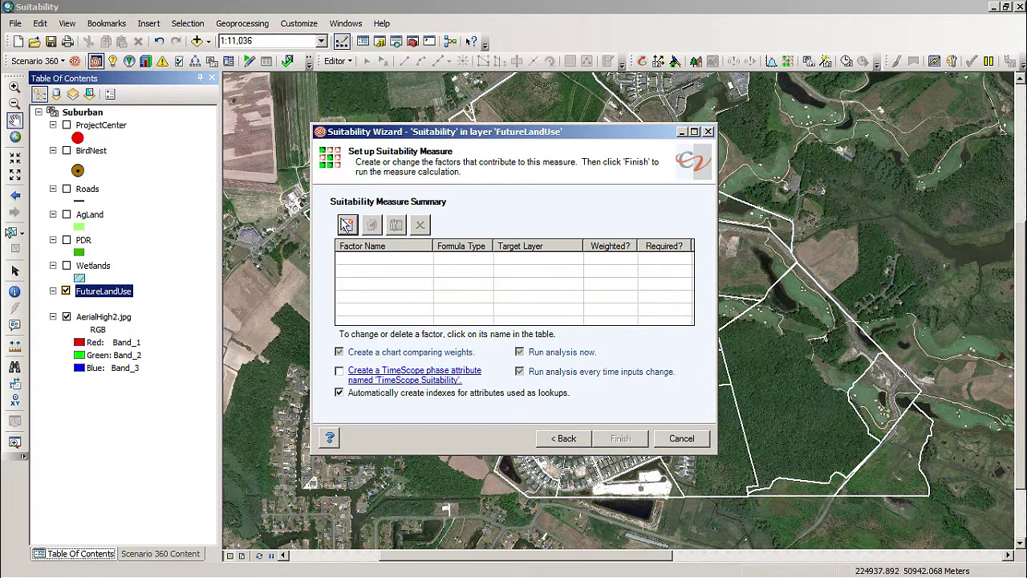
- Add a proximity factor named Center targeting the ProjectCenter layer, keeping the weighting and Yes/No assumptions
{"action": "left_click", "coordinate": [346, 224]}
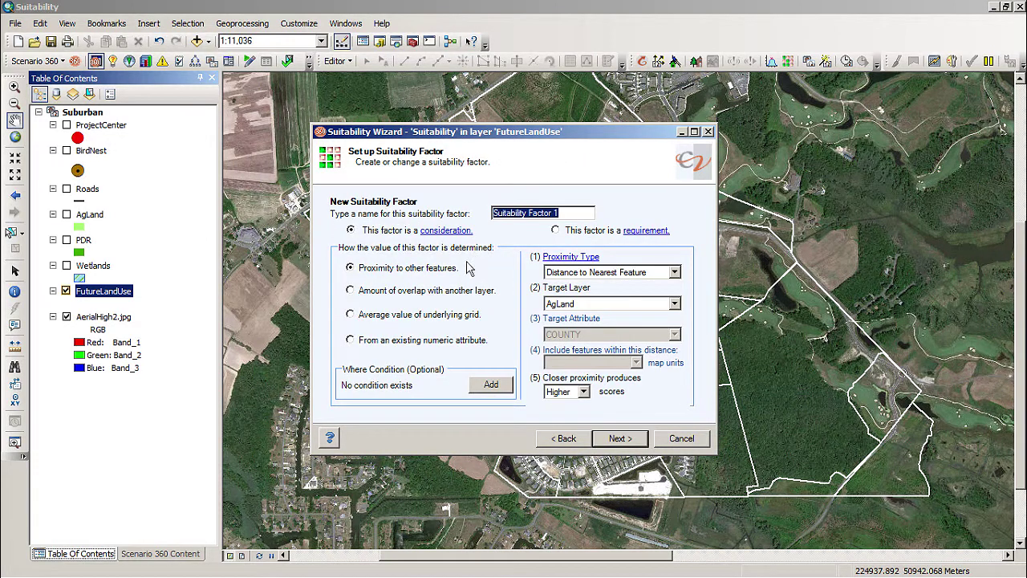
{"action": "type", "text": "Center"}
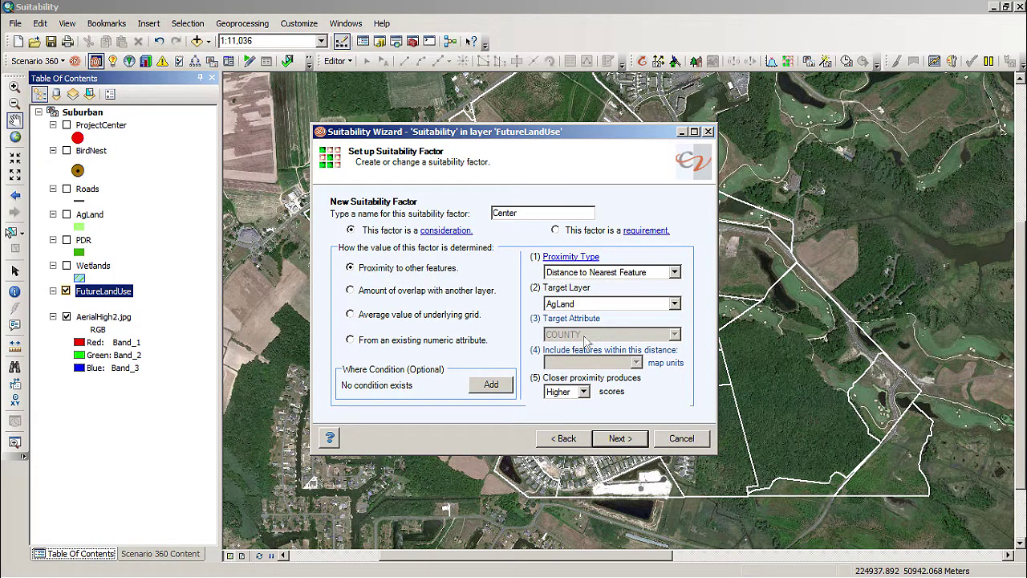
{"action": "left_click", "coordinate": [674, 305]}
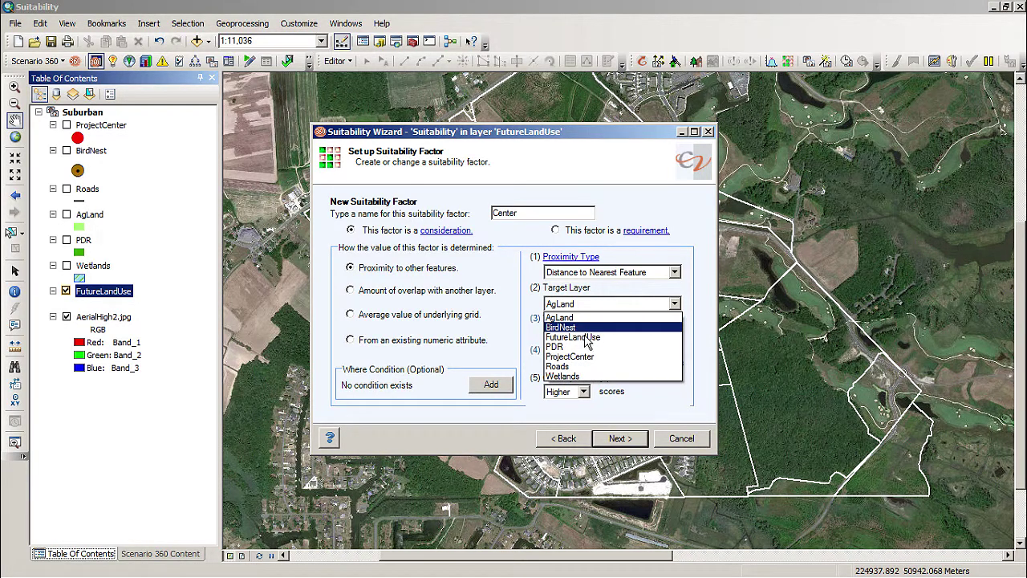
{"action": "left_click", "coordinate": [572, 356]}
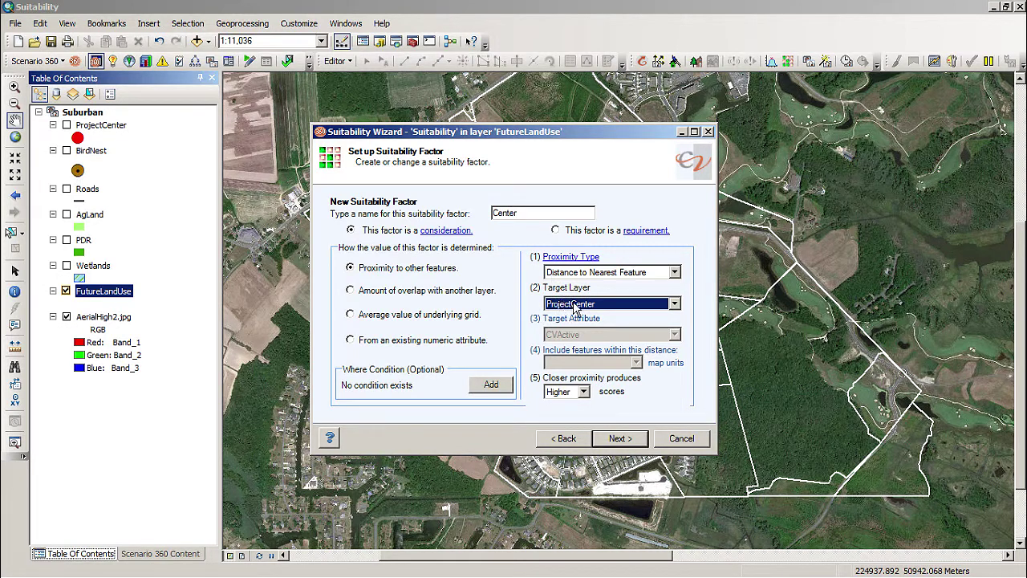
{"action": "left_click", "coordinate": [619, 438]}
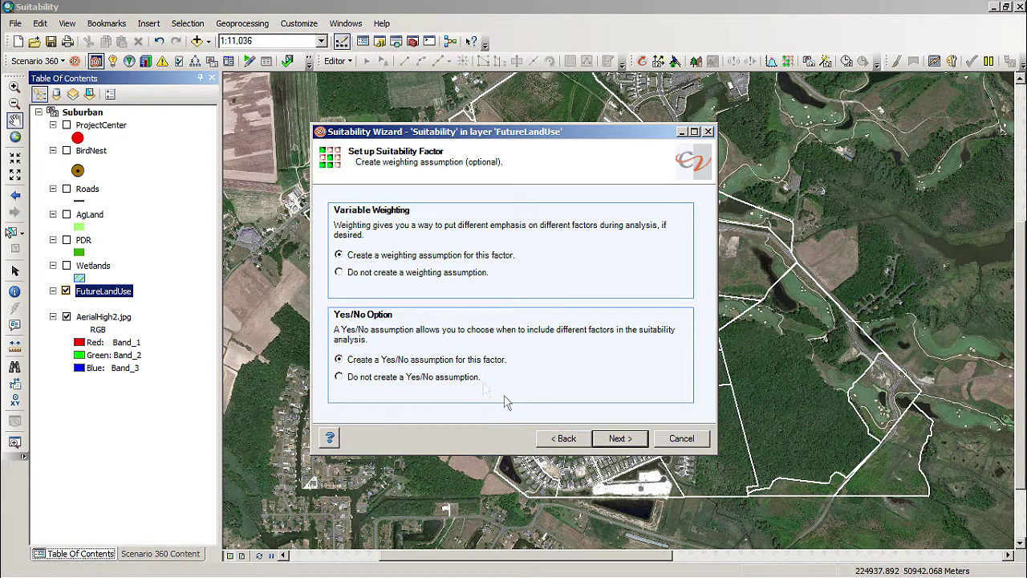
{"action": "left_click", "coordinate": [622, 439]}
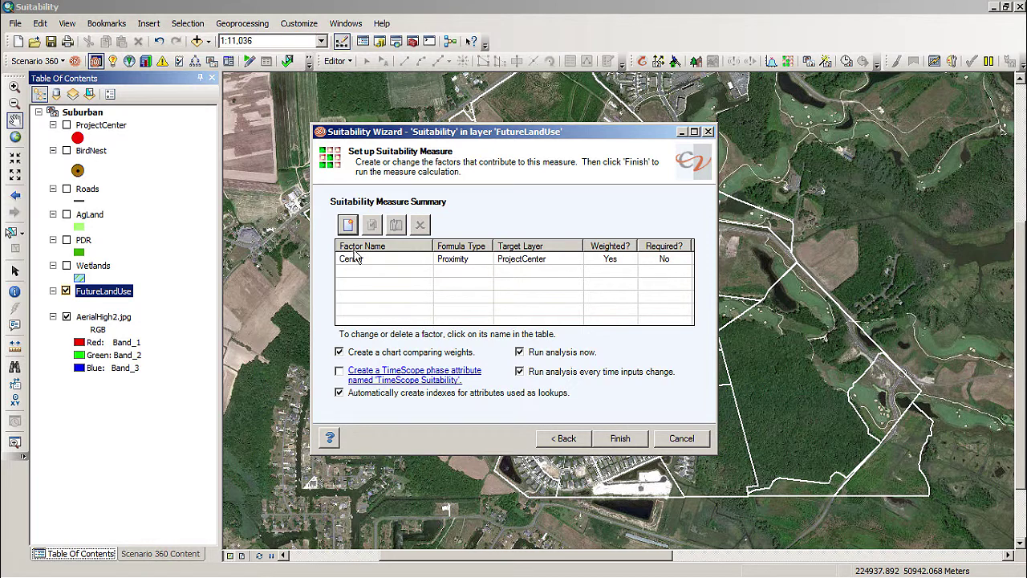
- Add a proximity factor named BirdNest targeting the BirdNest layer, with closer proximity producing lower scores and default assumptions
{"action": "left_click", "coordinate": [348, 225]}
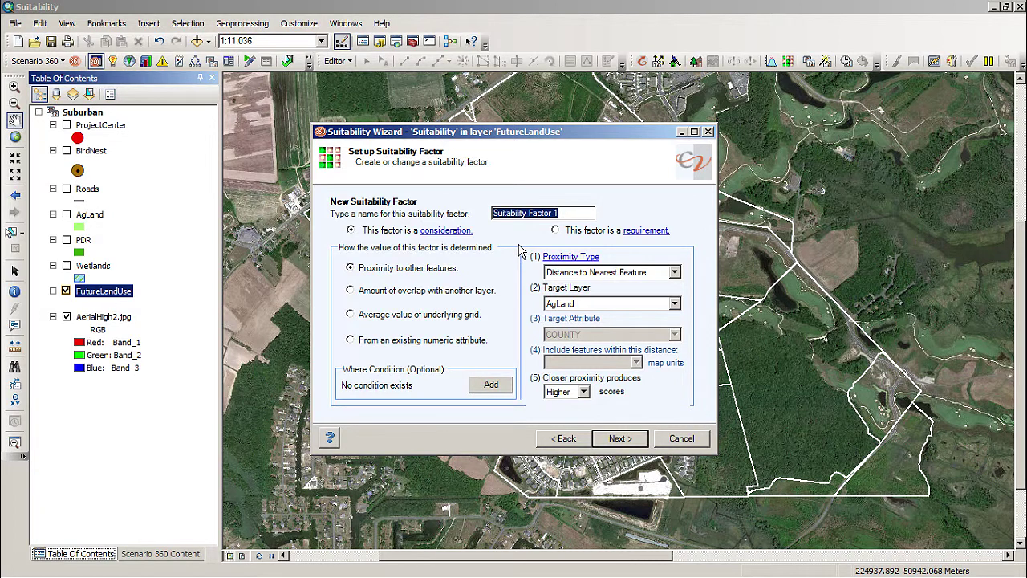
{"action": "type", "text": "BirdNest"}
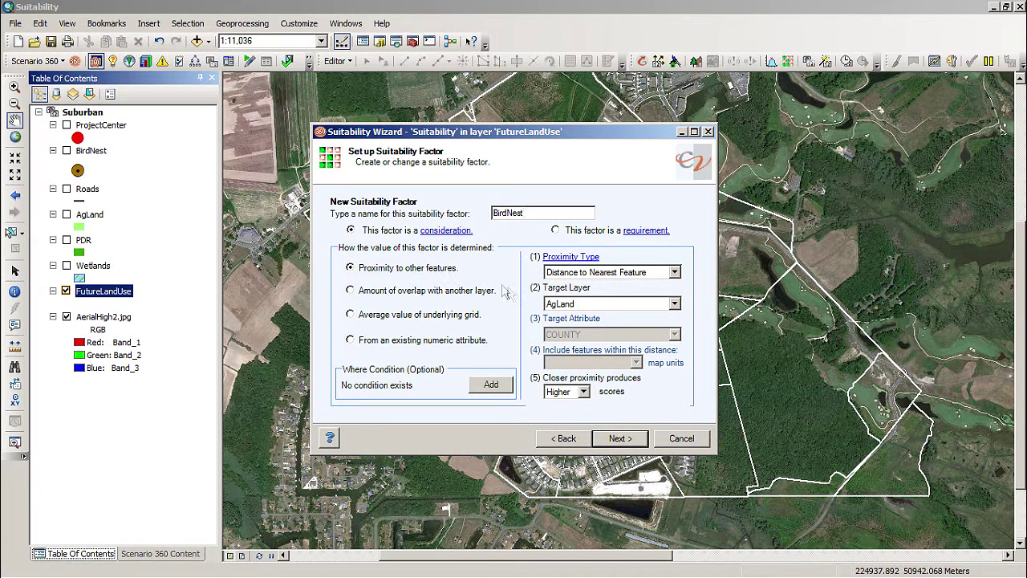
{"action": "left_click", "coordinate": [675, 305]}
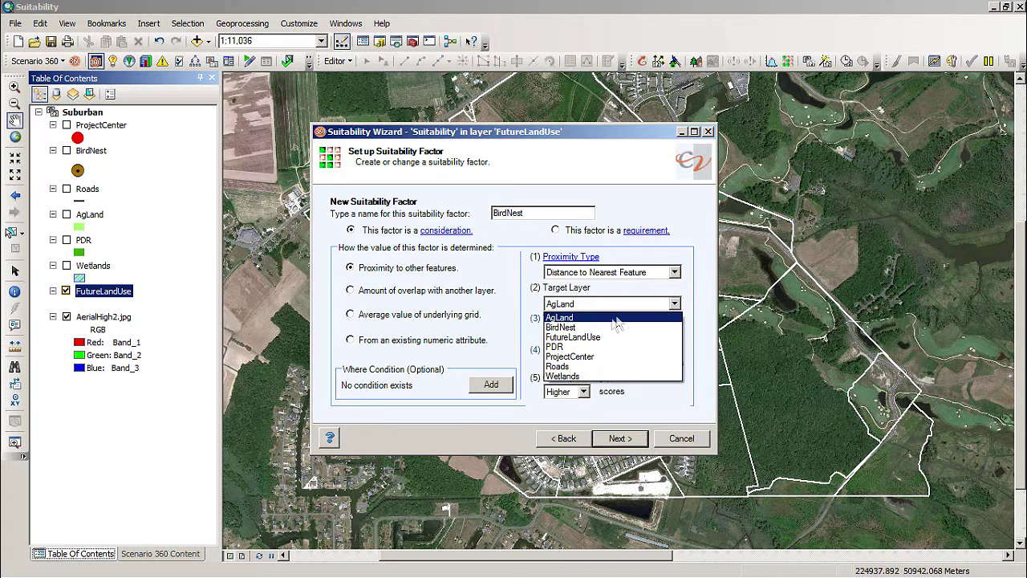
{"action": "left_click", "coordinate": [564, 329]}
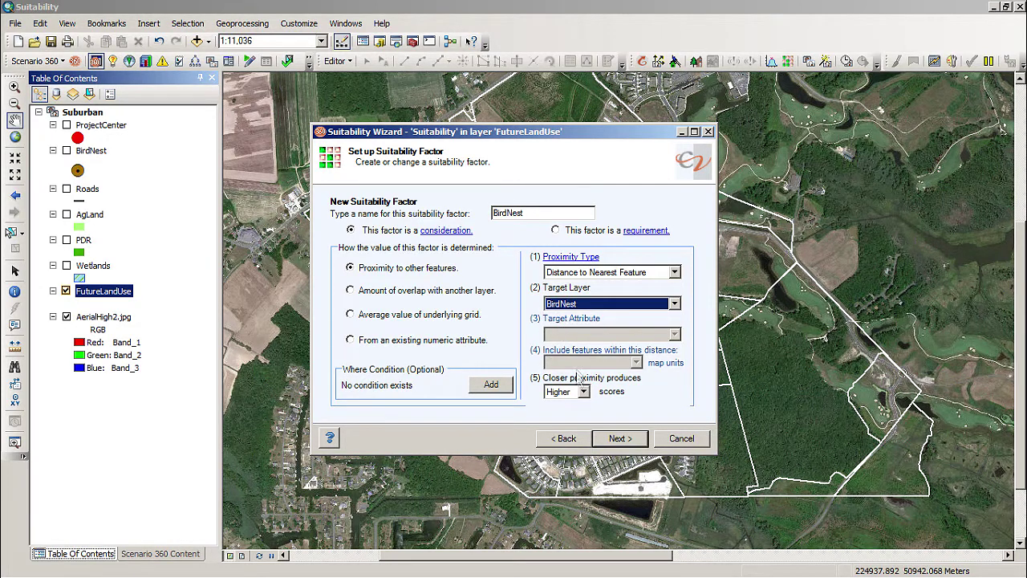
{"action": "left_click", "coordinate": [584, 392]}
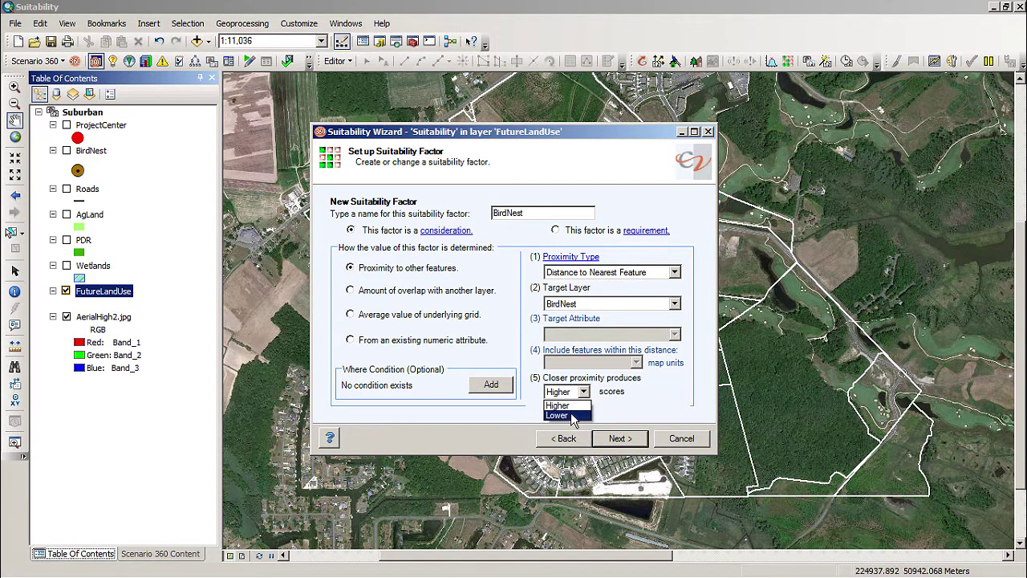
{"action": "left_click", "coordinate": [575, 415]}
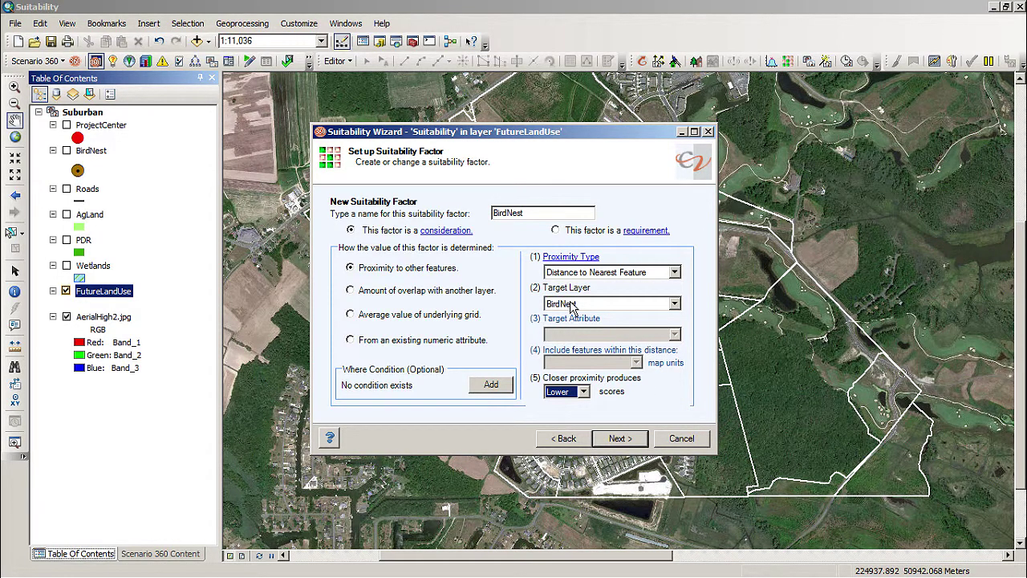
{"action": "left_click", "coordinate": [630, 445]}
{"action": "left_click", "coordinate": [629, 441]}
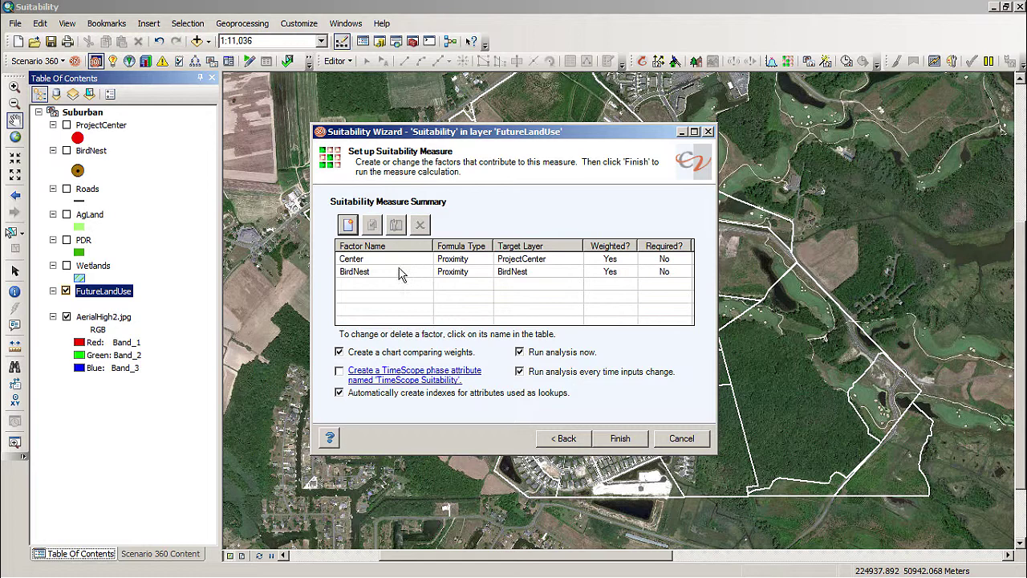
- Add a factor named AgLand based on overlap with the AgLand layer, keeping higher scores for more overlap
{"action": "left_click", "coordinate": [348, 225]}
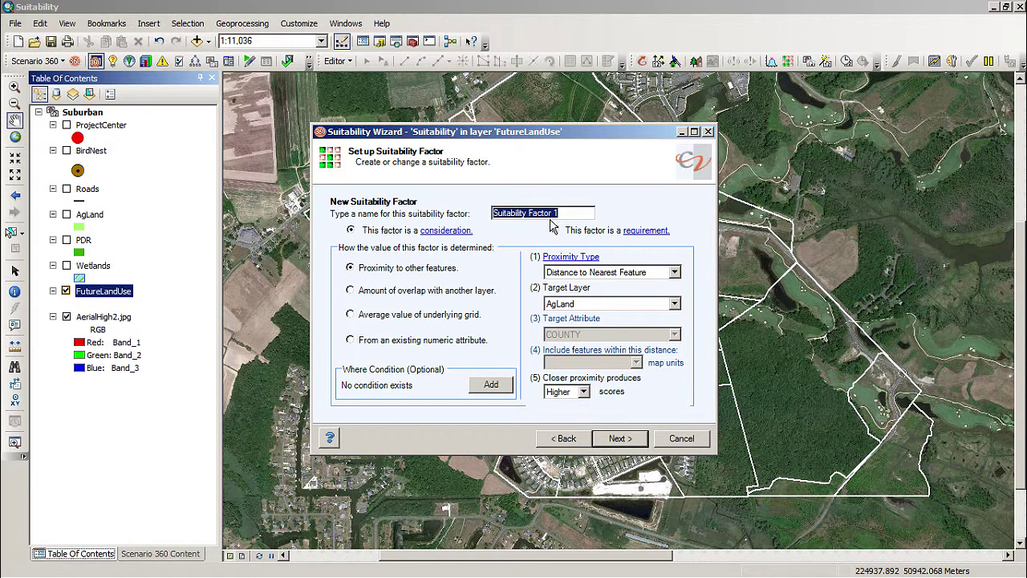
{"action": "type", "text": "AgLand"}
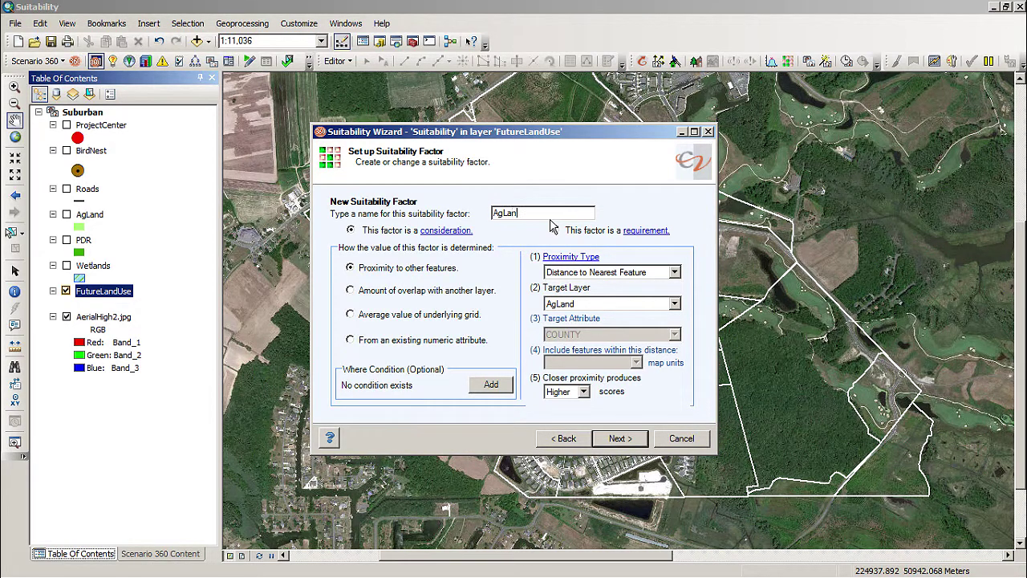
{"action": "left_click", "coordinate": [350, 290]}
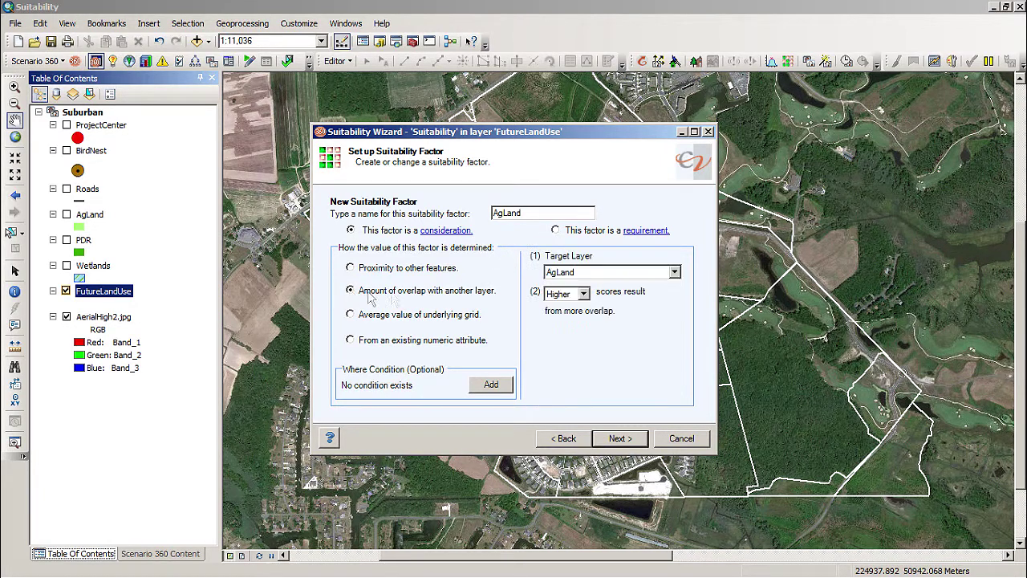
{"action": "left_click", "coordinate": [675, 273]}
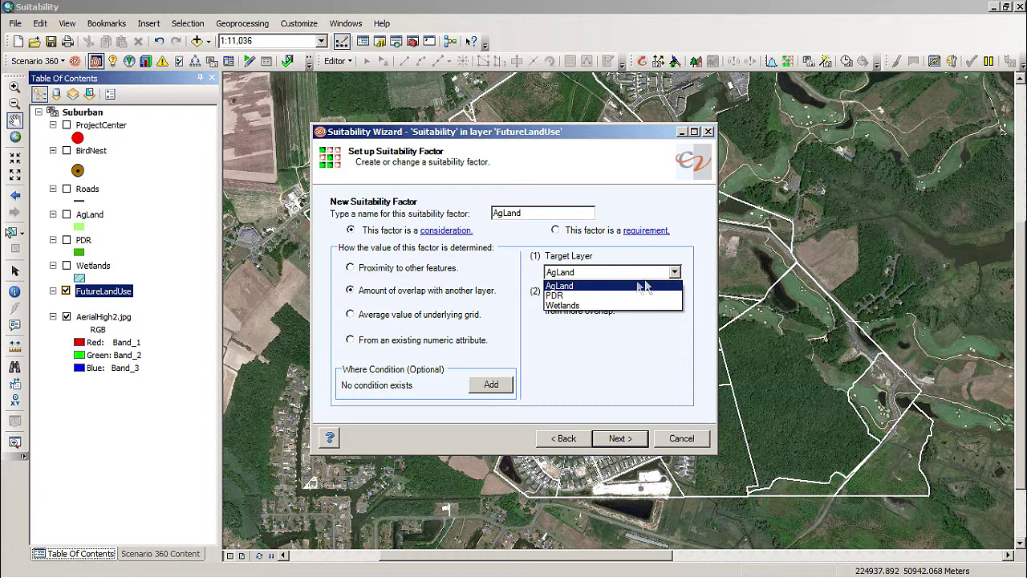
{"action": "left_click", "coordinate": [566, 287]}
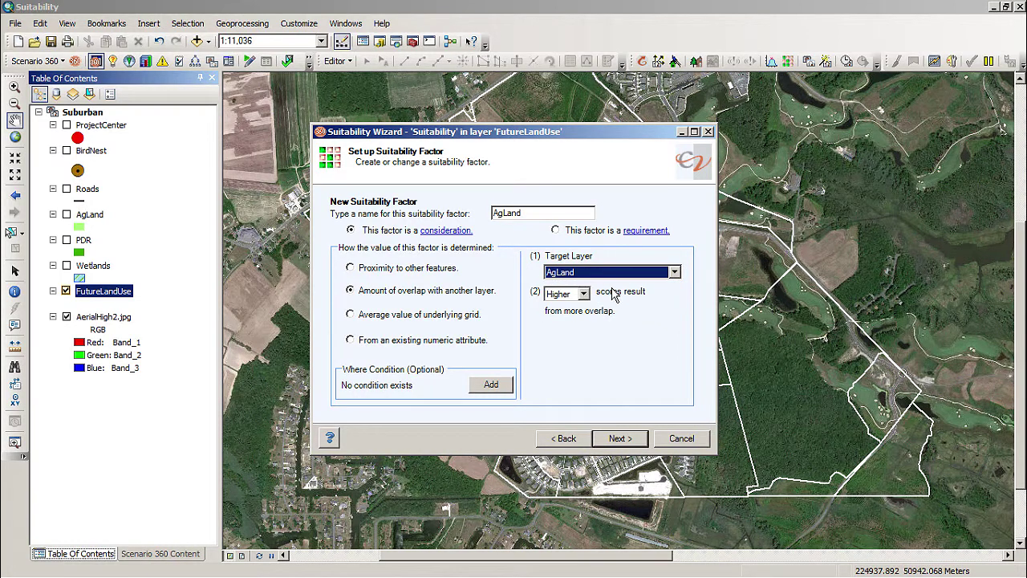
{"action": "left_click", "coordinate": [619, 441]}
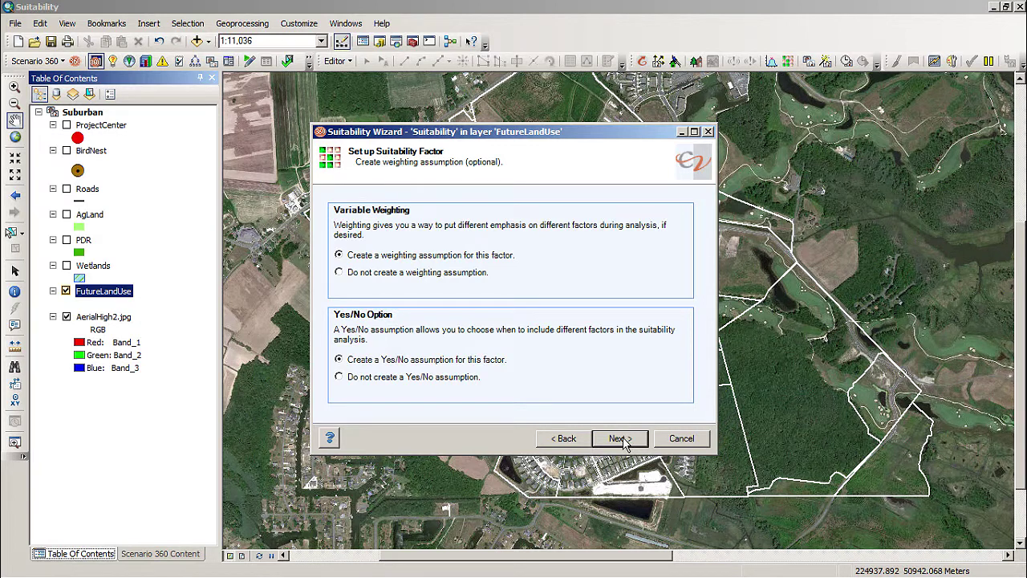
{"action": "left_click", "coordinate": [622, 441]}
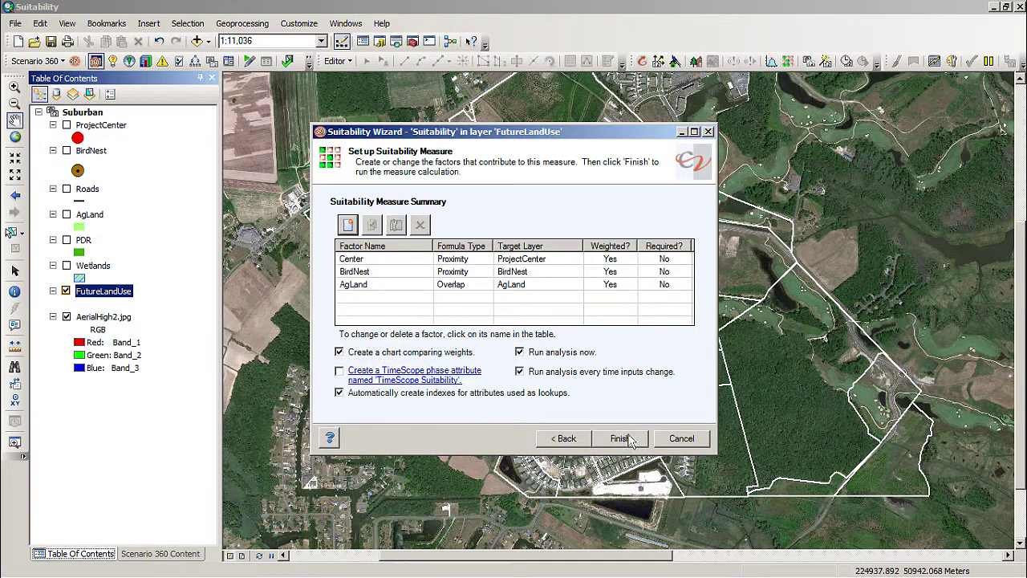
{"action": "left_click", "coordinate": [347, 226]}
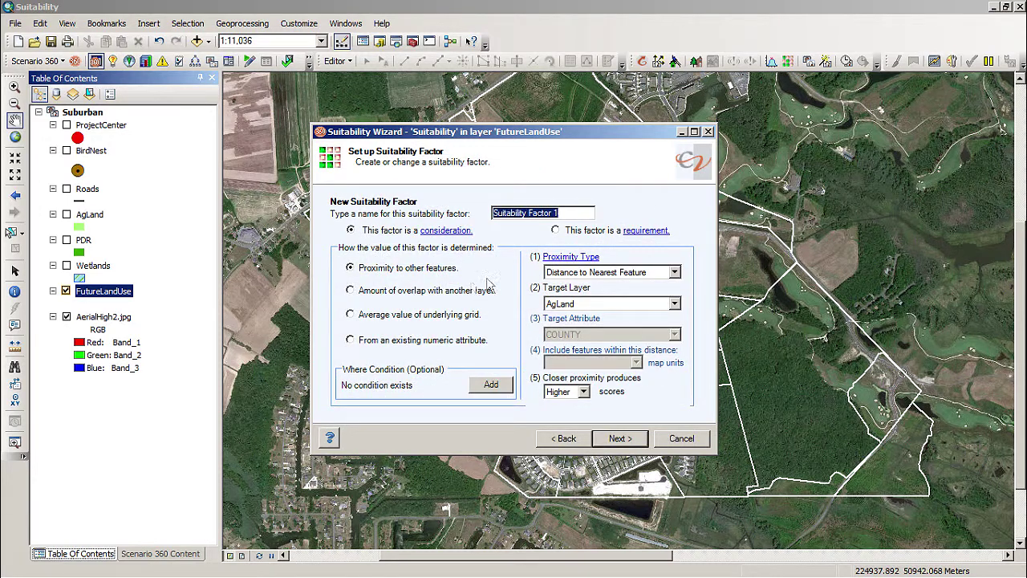
{"action": "type", "text": "PDR"}
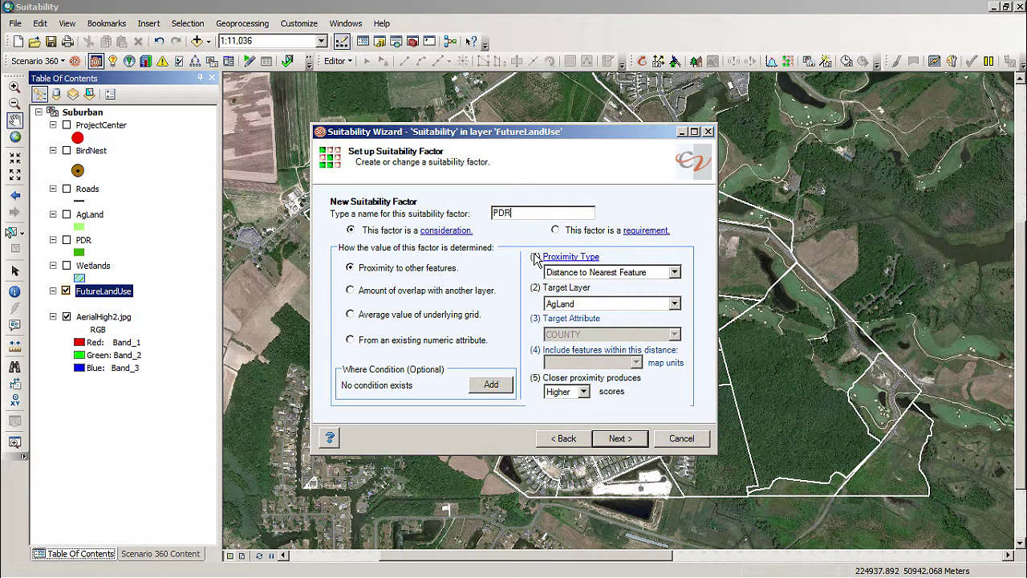
{"action": "left_click", "coordinate": [674, 303]}
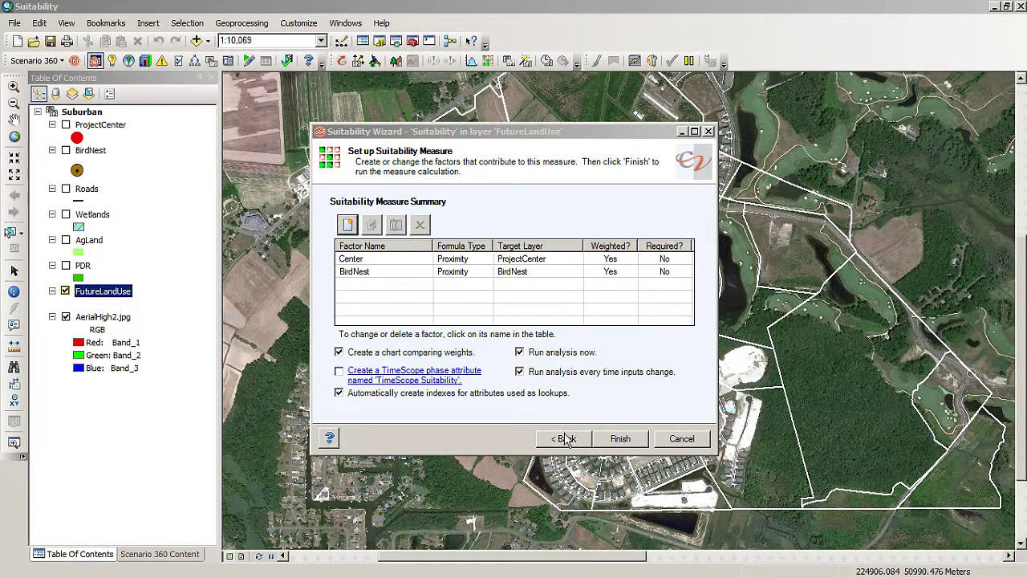
- Add an overlap factor named AgLand targeting the AgLand layer, with lower scores resulting from more overlap
{"action": "left_click", "coordinate": [348, 225]}
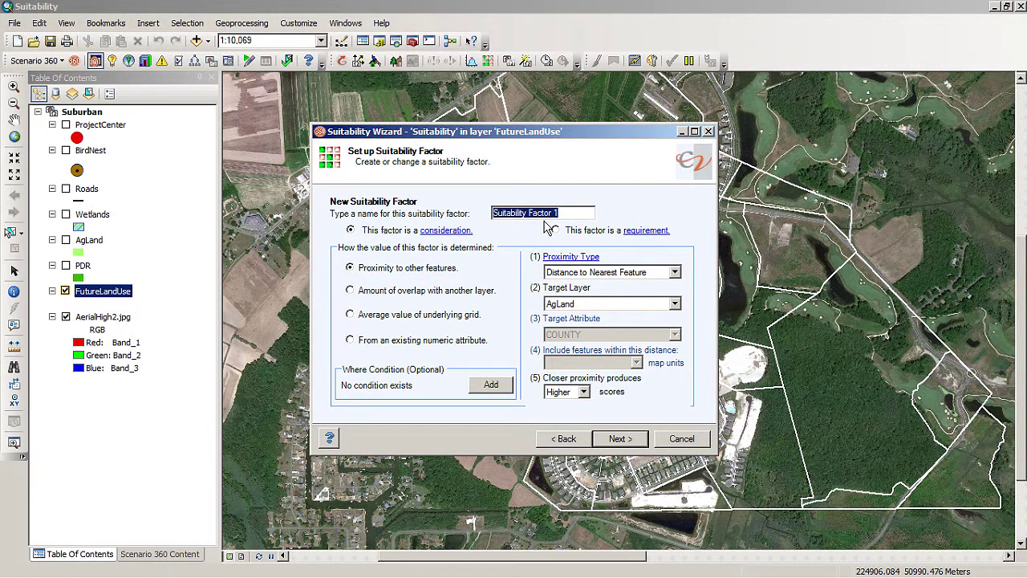
{"action": "type", "text": "AgLand"}
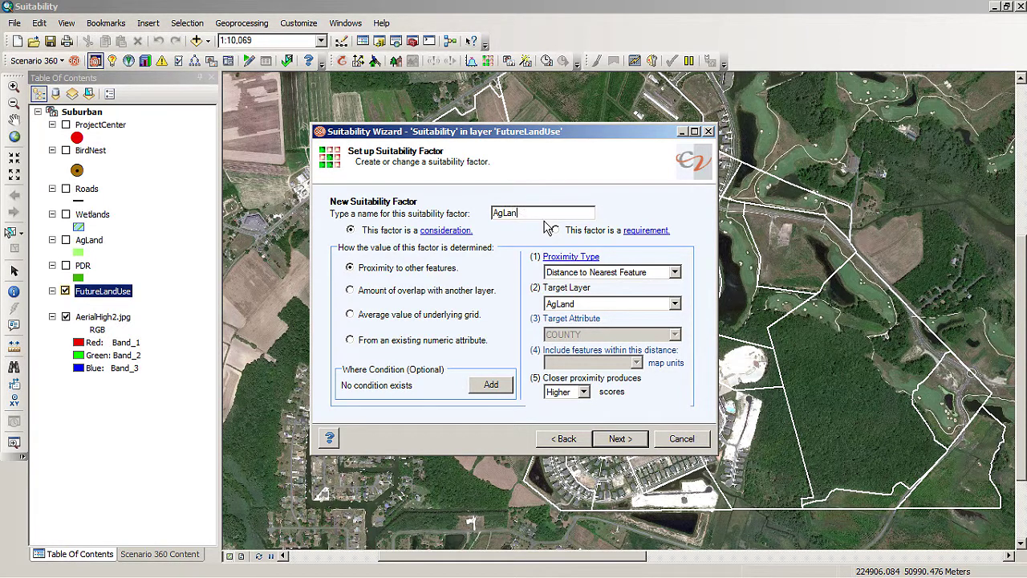
{"action": "left_click", "coordinate": [351, 291]}
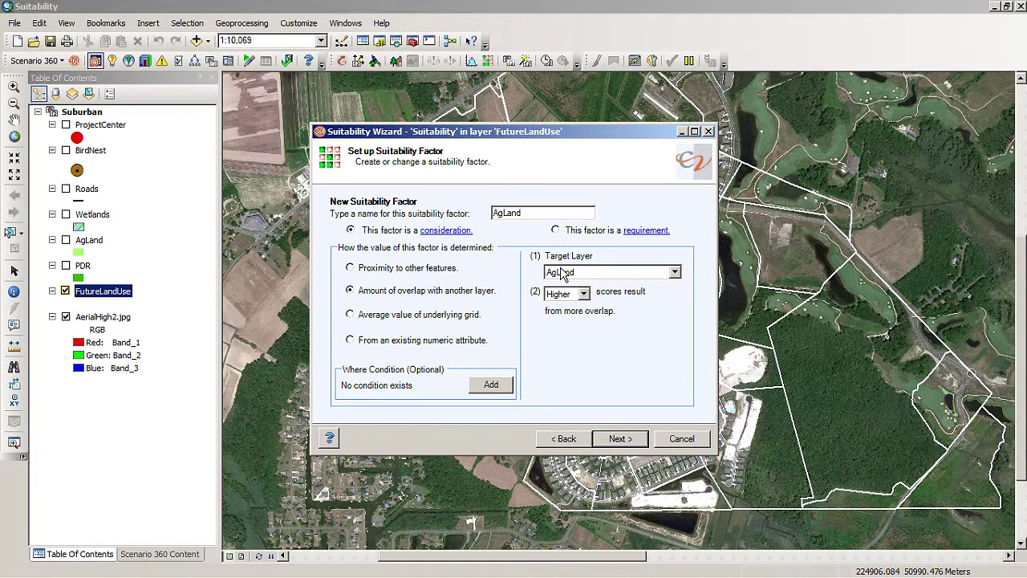
{"action": "left_click", "coordinate": [584, 293]}
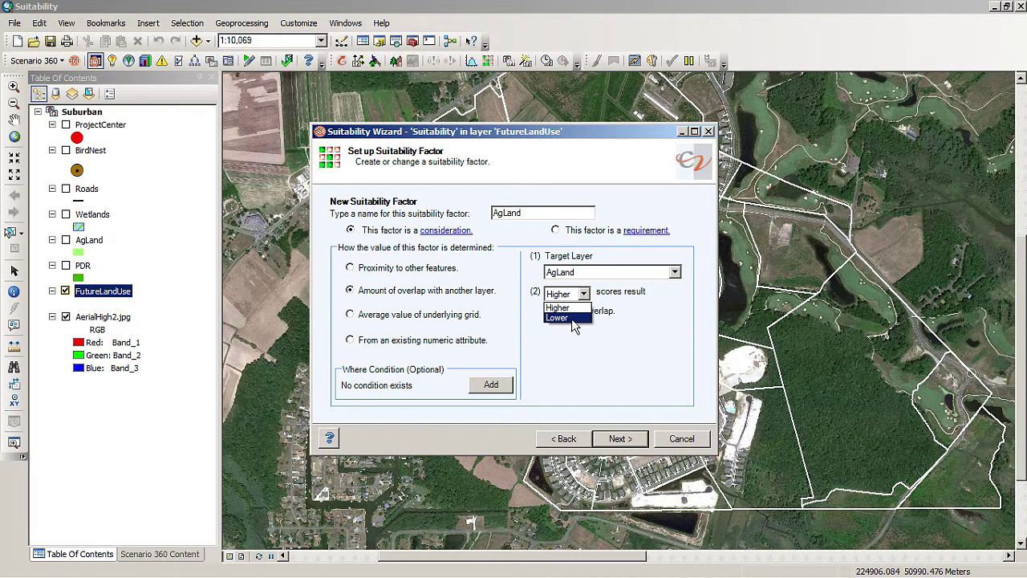
{"action": "left_click", "coordinate": [575, 320]}
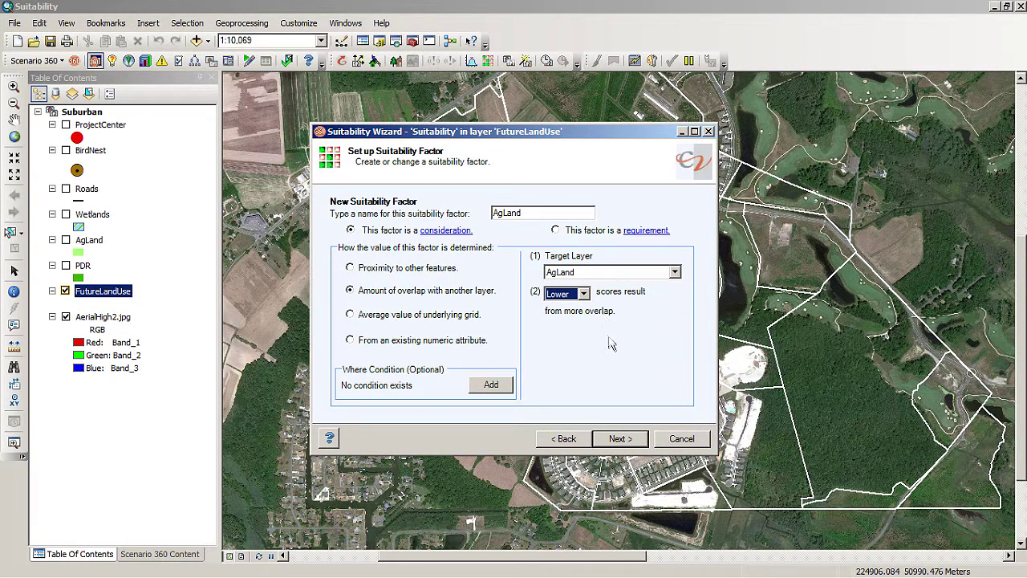
{"action": "left_click", "coordinate": [621, 439]}
{"action": "left_click", "coordinate": [620, 440]}
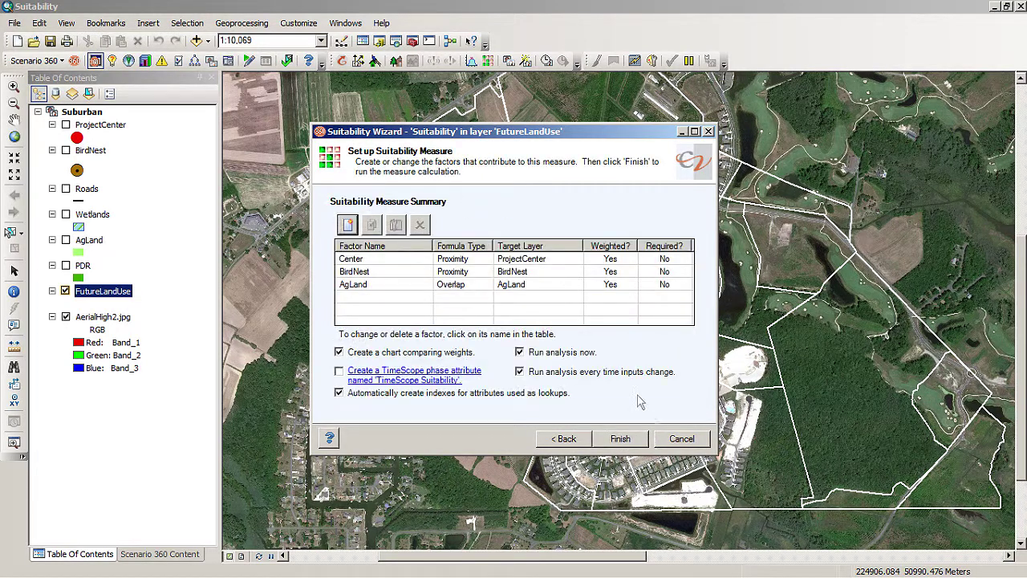
- Add an overlap factor named Wetlands targeting the Wetlands layer, with lower scores resulting from more overlap and default assumptions
{"action": "left_click", "coordinate": [347, 225]}
{"action": "type", "text": "Wetlands"}
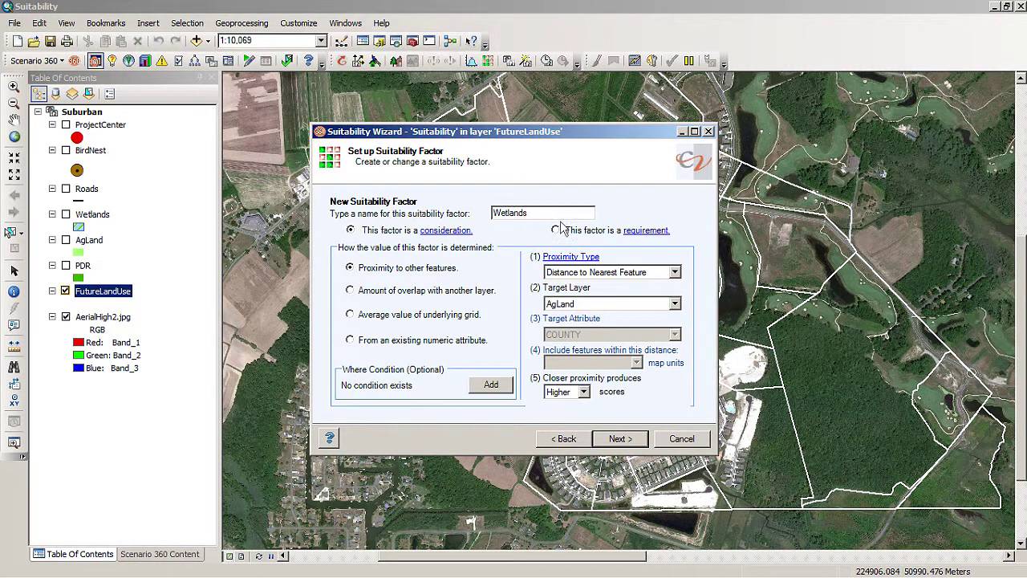
{"action": "left_click", "coordinate": [351, 291]}
{"action": "left_click", "coordinate": [675, 273]}
{"action": "left_click", "coordinate": [602, 305]}
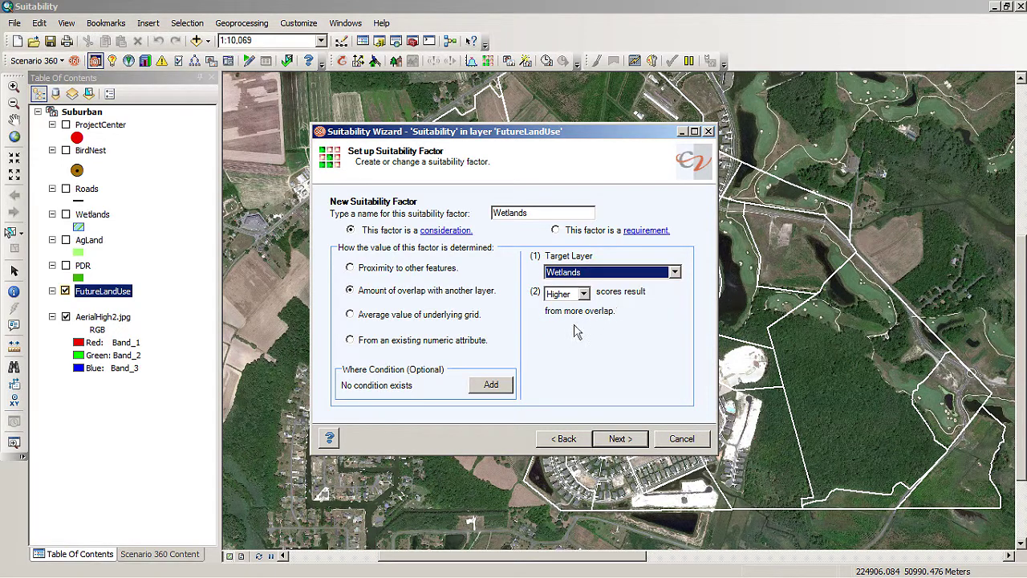
{"action": "left_click", "coordinate": [585, 294]}
{"action": "left_click", "coordinate": [562, 317]}
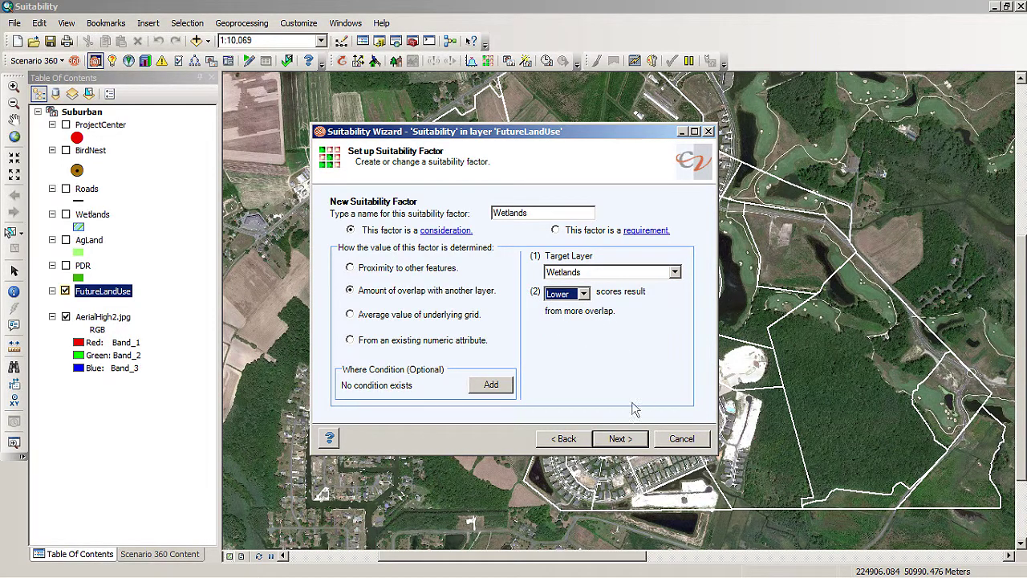
{"action": "left_click", "coordinate": [619, 438]}
{"action": "left_click", "coordinate": [620, 439]}
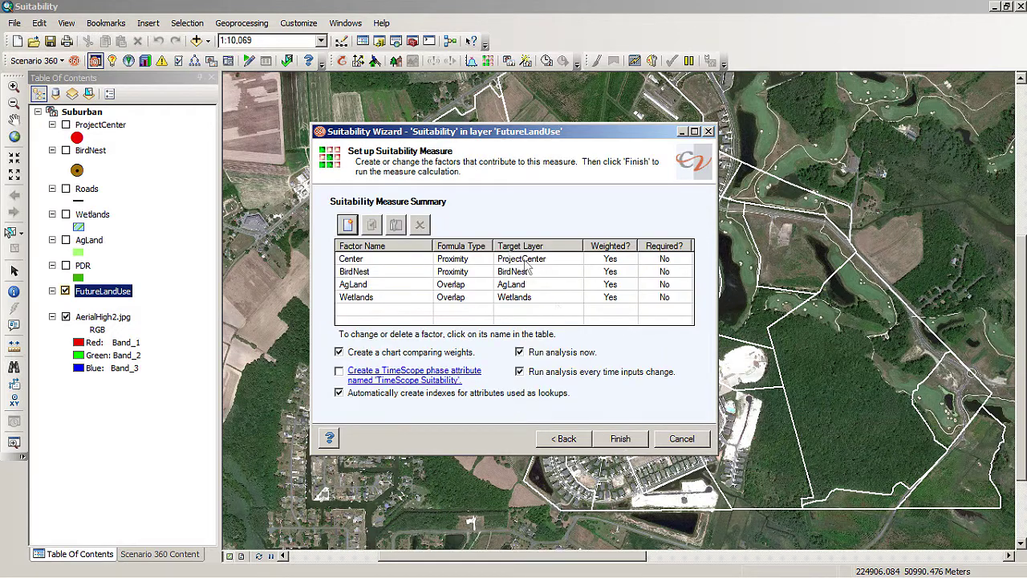
- Add an overlap factor named PDR targeting the PDR layer, with lower scores resulting from more overlap and default assumptions
{"action": "left_click", "coordinate": [347, 224]}
{"action": "type", "text": "PDR"}
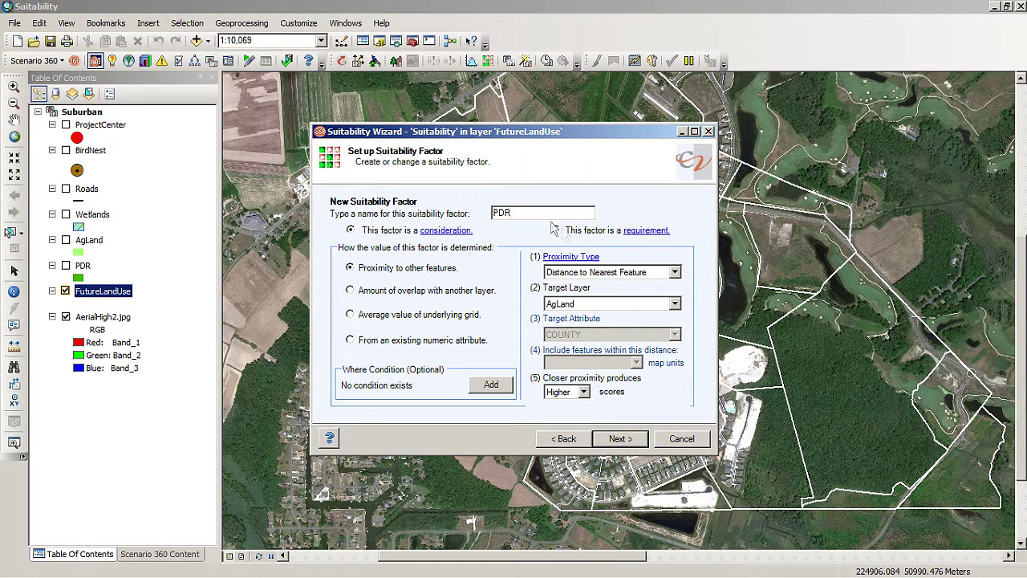
{"action": "left_click", "coordinate": [355, 290]}
{"action": "left_click", "coordinate": [674, 273]}
{"action": "left_click", "coordinate": [578, 294]}
{"action": "left_click", "coordinate": [572, 294]}
{"action": "left_click", "coordinate": [563, 315]}
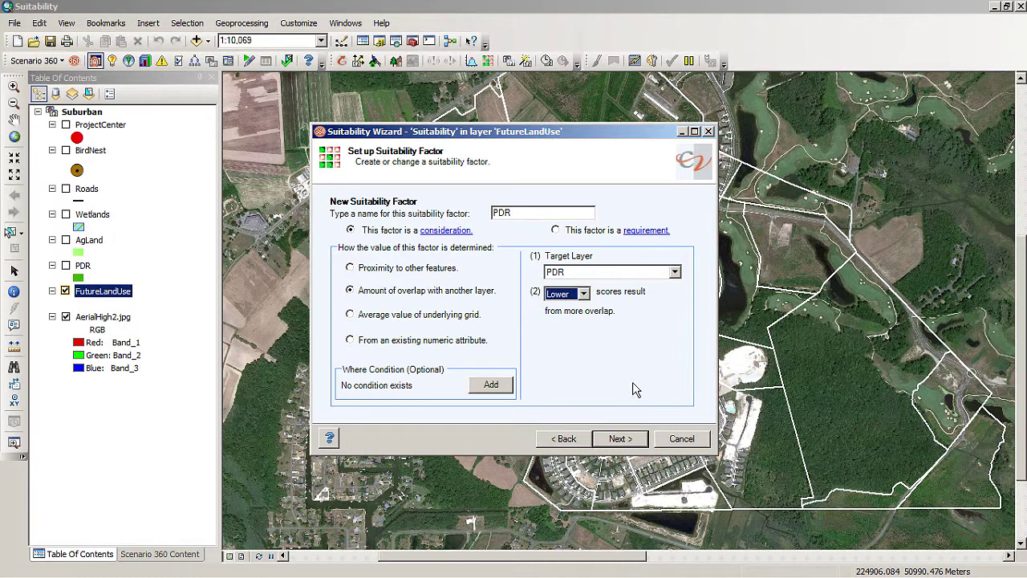
{"action": "left_click", "coordinate": [620, 440]}
{"action": "left_click", "coordinate": [623, 439]}
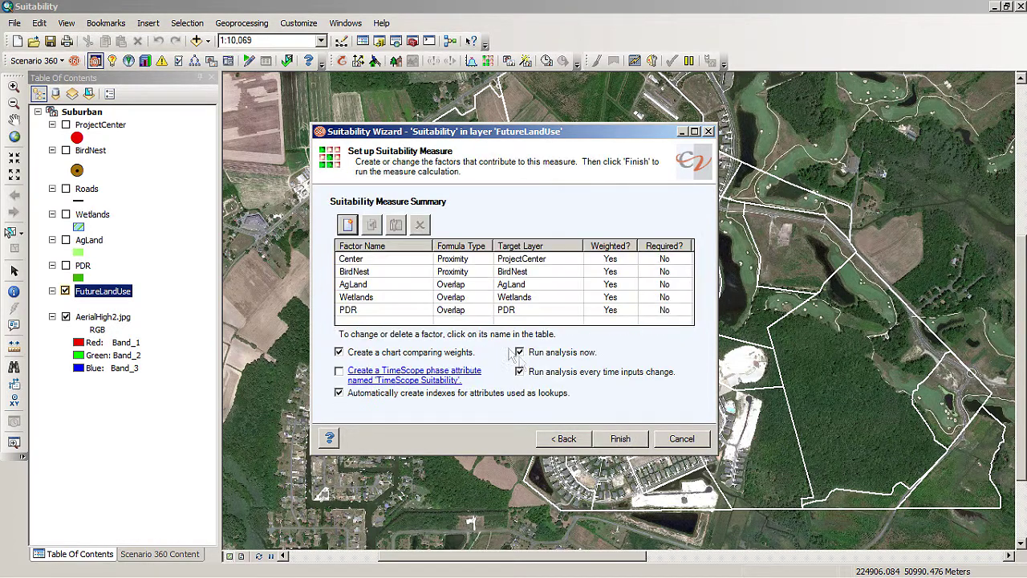
- Add a factor named LandValueSuit from the existing numeric attribute LandValue, keeping higher scores for higher values, and review the factor list
{"action": "left_click", "coordinate": [347, 226]}
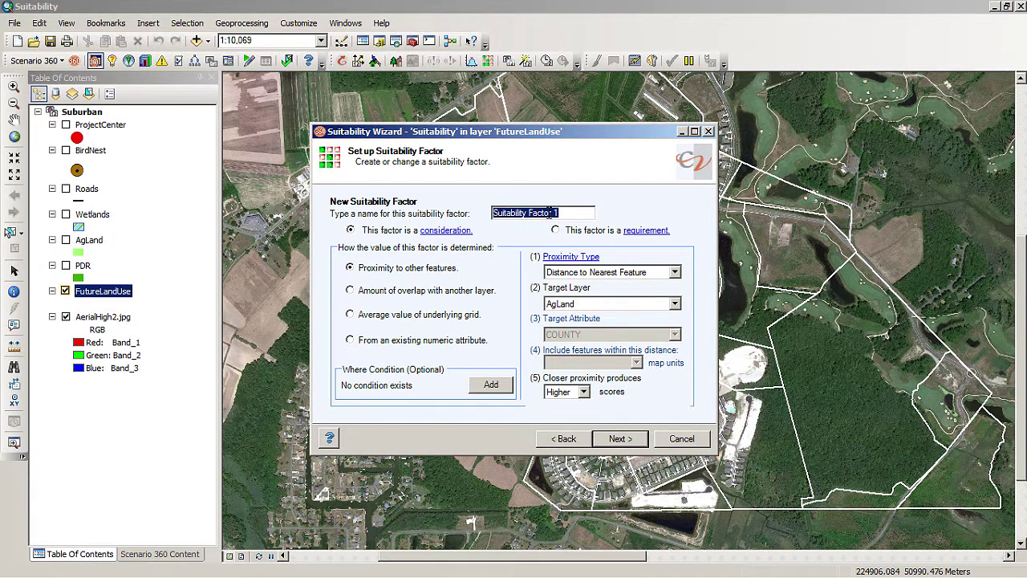
{"action": "type", "text": "ValueSuit"}
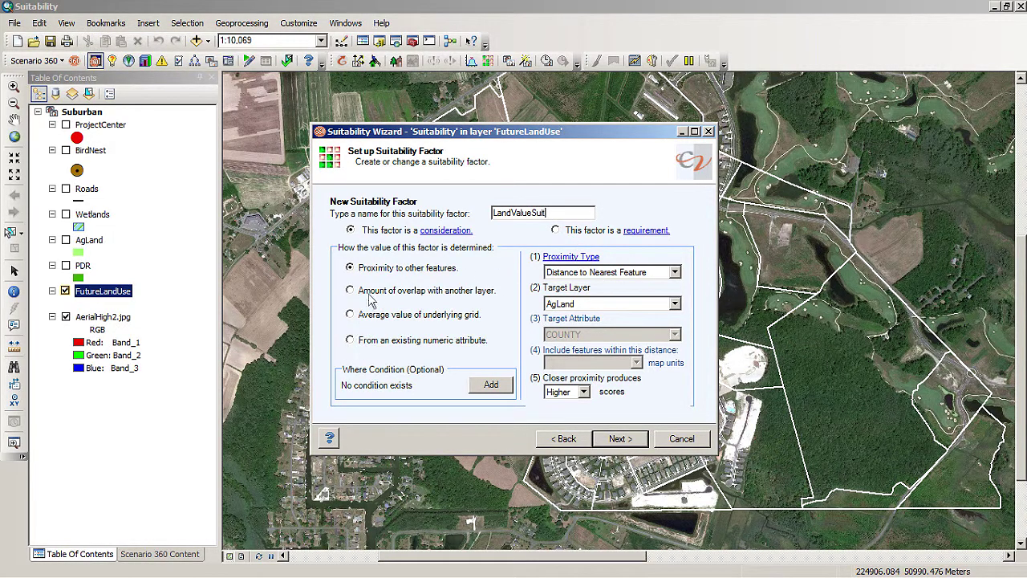
{"action": "left_click", "coordinate": [350, 341]}
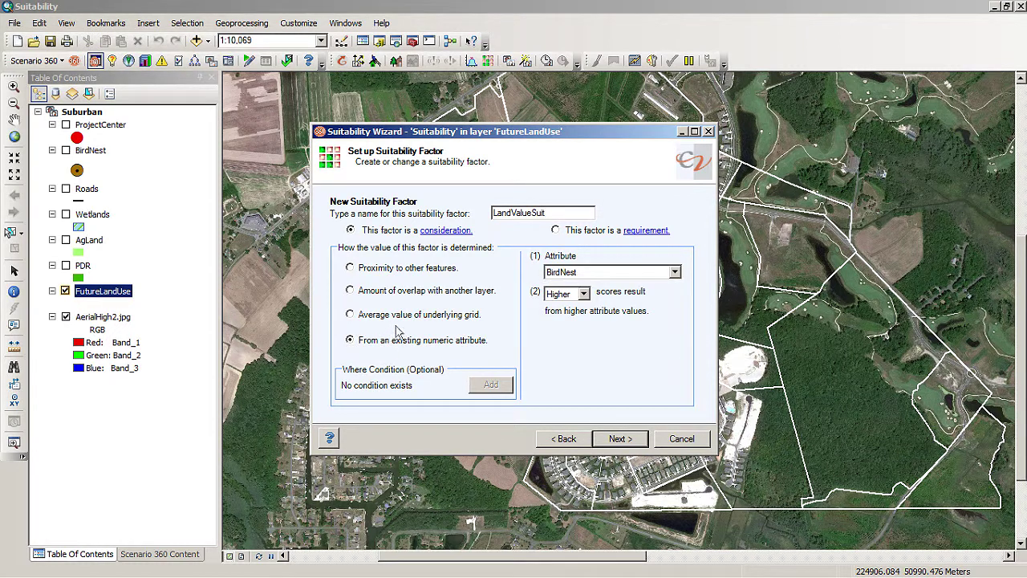
{"action": "left_click", "coordinate": [674, 274]}
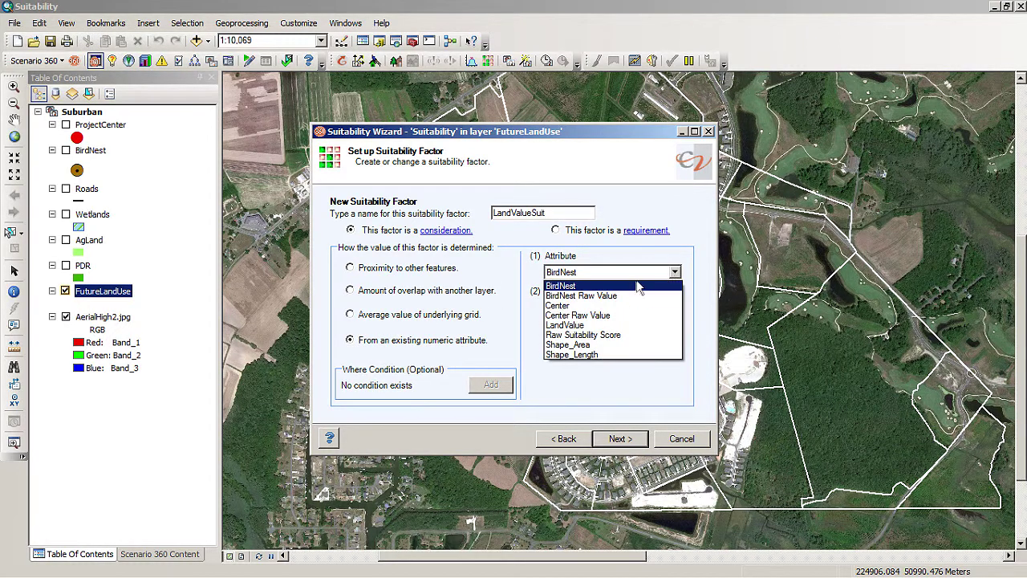
{"action": "left_click", "coordinate": [582, 325]}
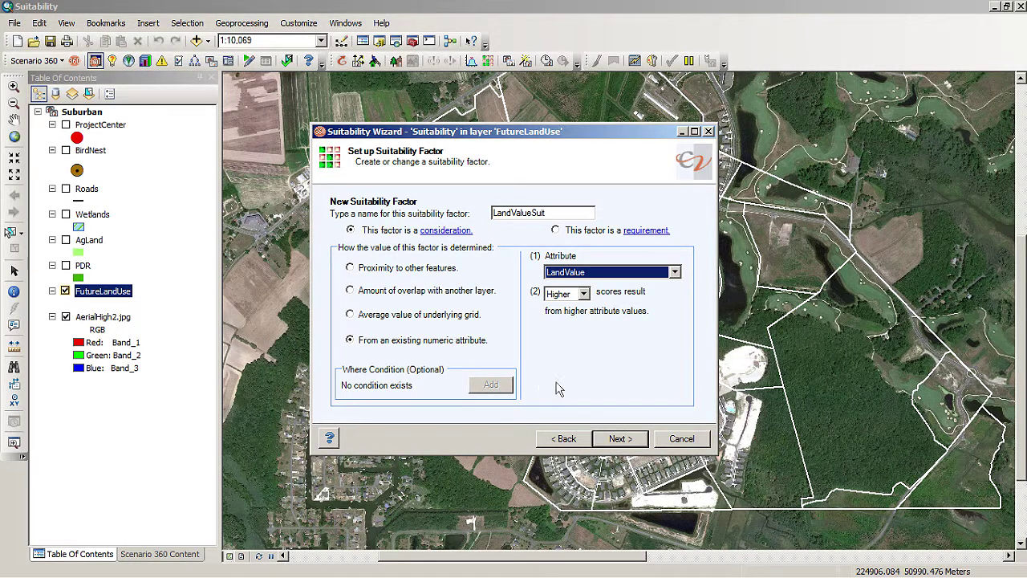
{"action": "left_click", "coordinate": [617, 439]}
{"action": "left_click", "coordinate": [616, 439]}
{"action": "mouse_move", "coordinate": [689, 275]}
{"action": "left_mouse_down"}
{"action": "mouse_move", "coordinate": [688, 297]}
{"action": "mouse_move", "coordinate": [688, 270]}
{"action": "left_mouse_up"}
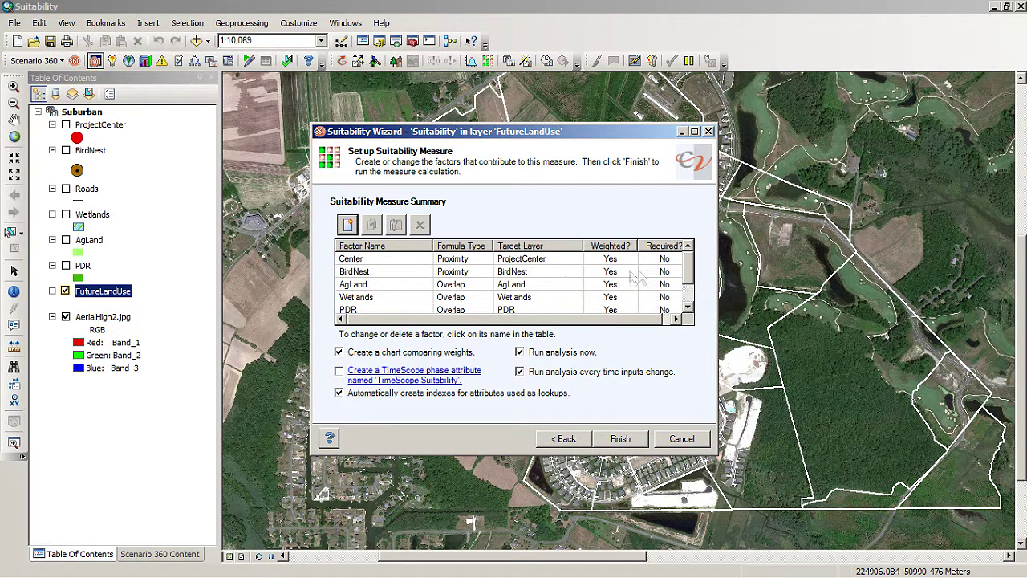
{"action": "left_click_drag", "start_coordinate": [689, 276], "coordinate": [688, 295]}
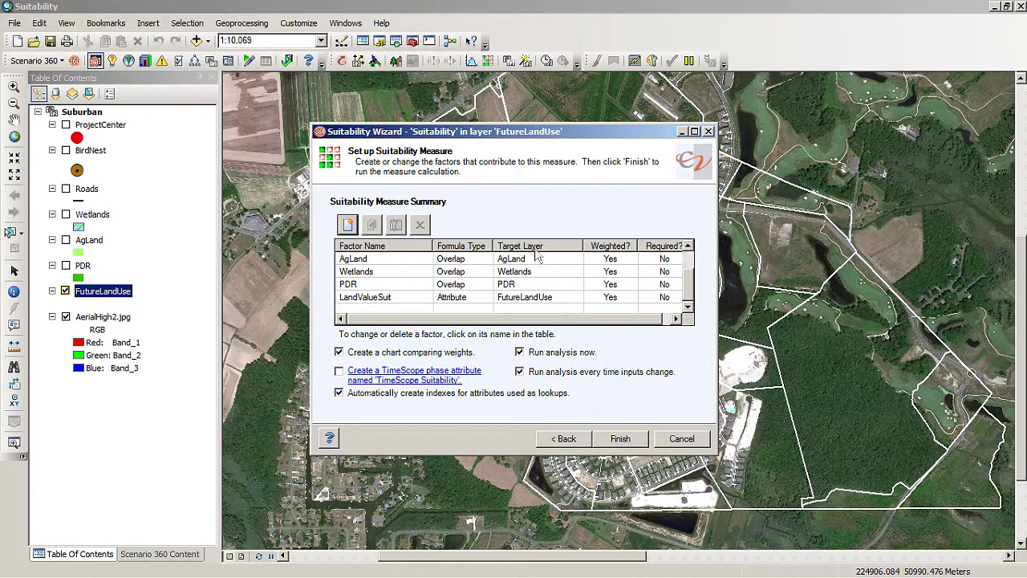
{"action": "left_click_drag", "start_coordinate": [692, 295], "coordinate": [689, 261]}
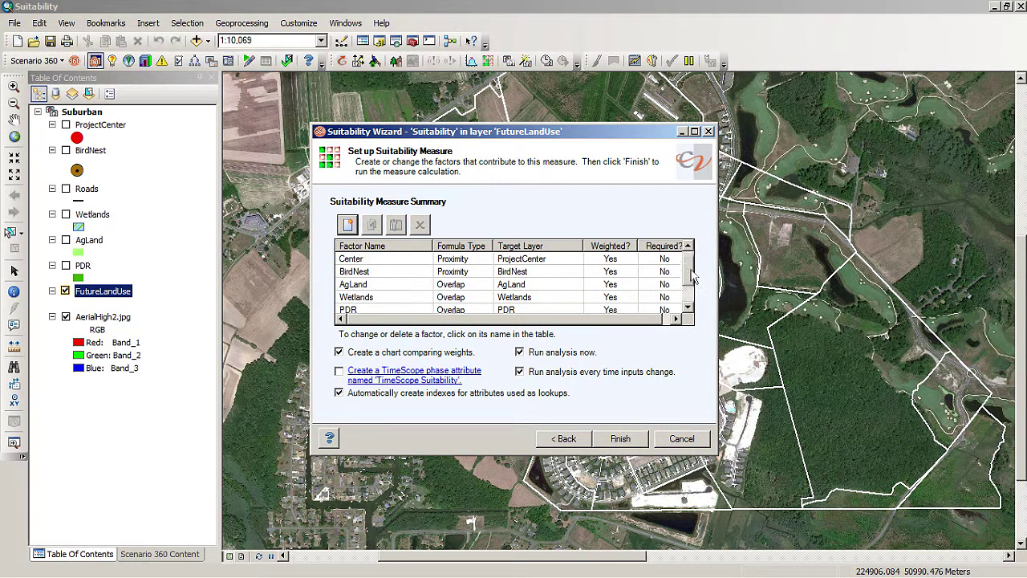